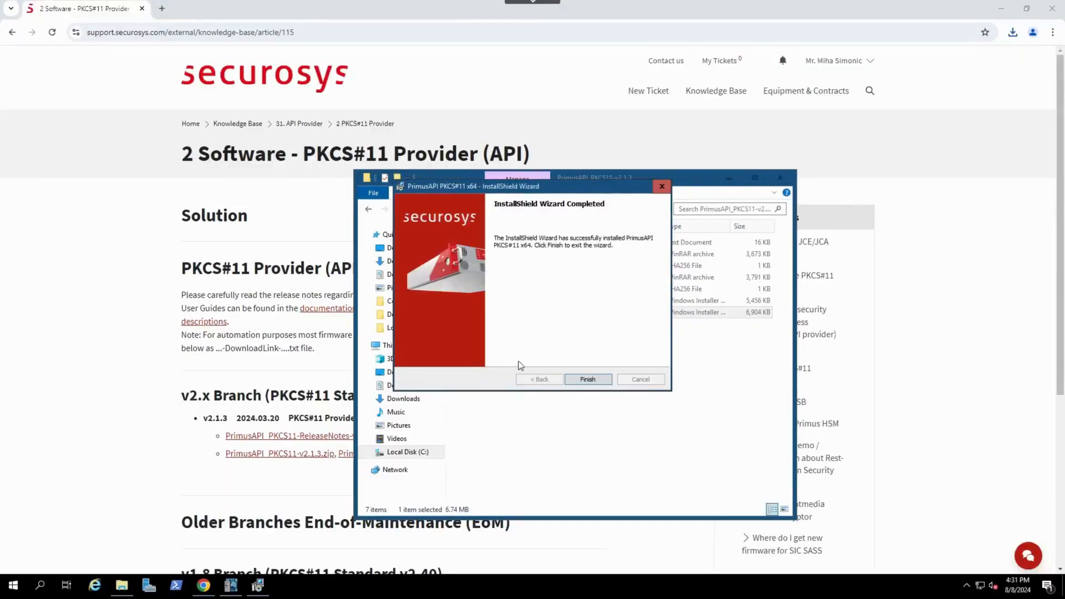
Finish the PrimusAPI PKCS#11 x64 installer and browse to the C:\Program Files\Securosys\Primus P11 folder
left_click(588, 379)
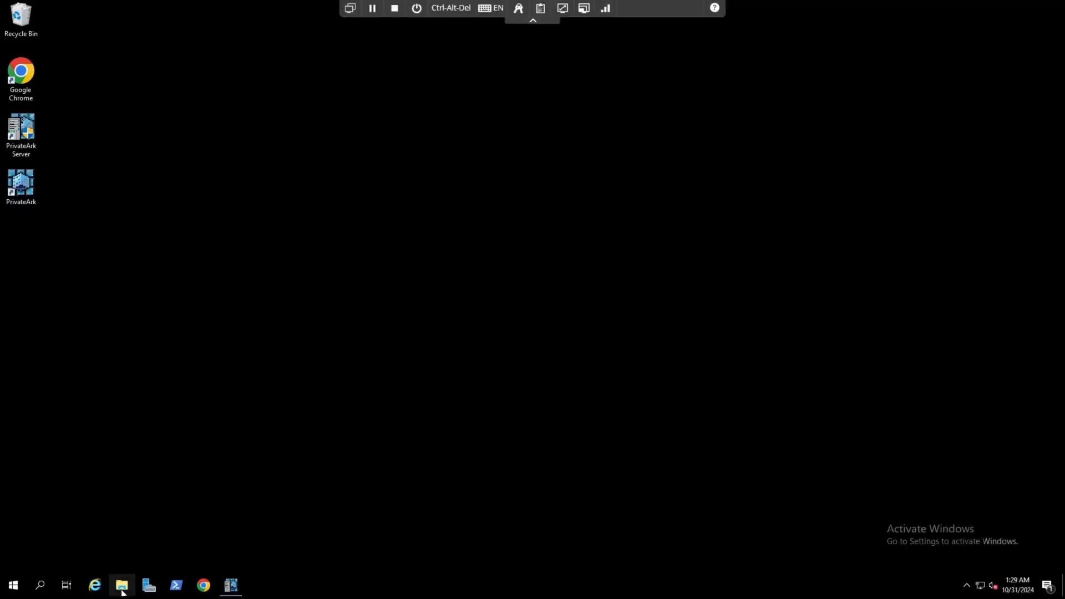
left_click(121, 584)
left_click(339, 316)
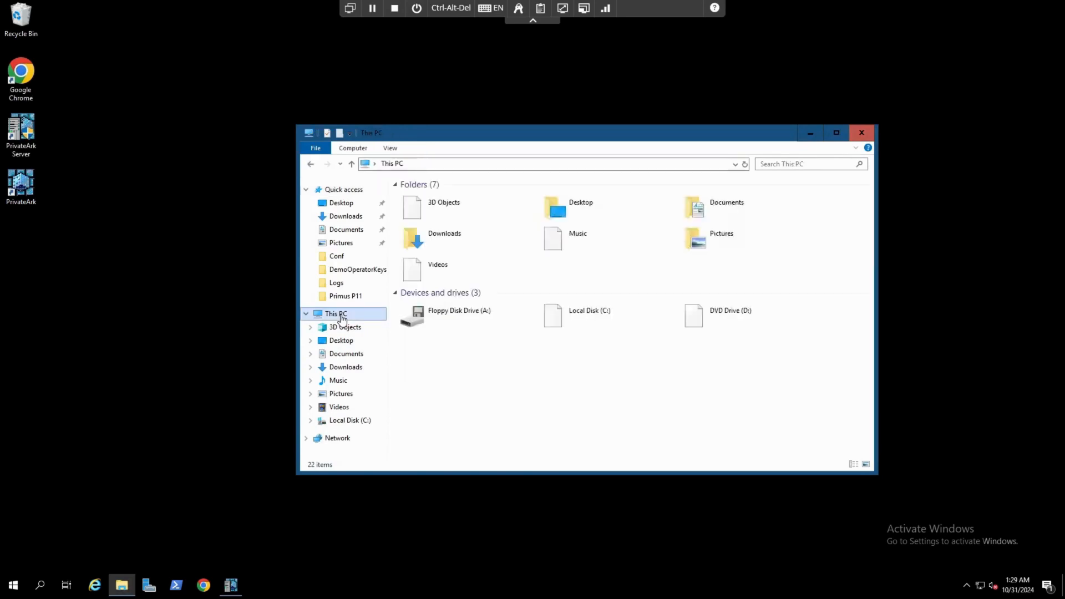
double_click(583, 313)
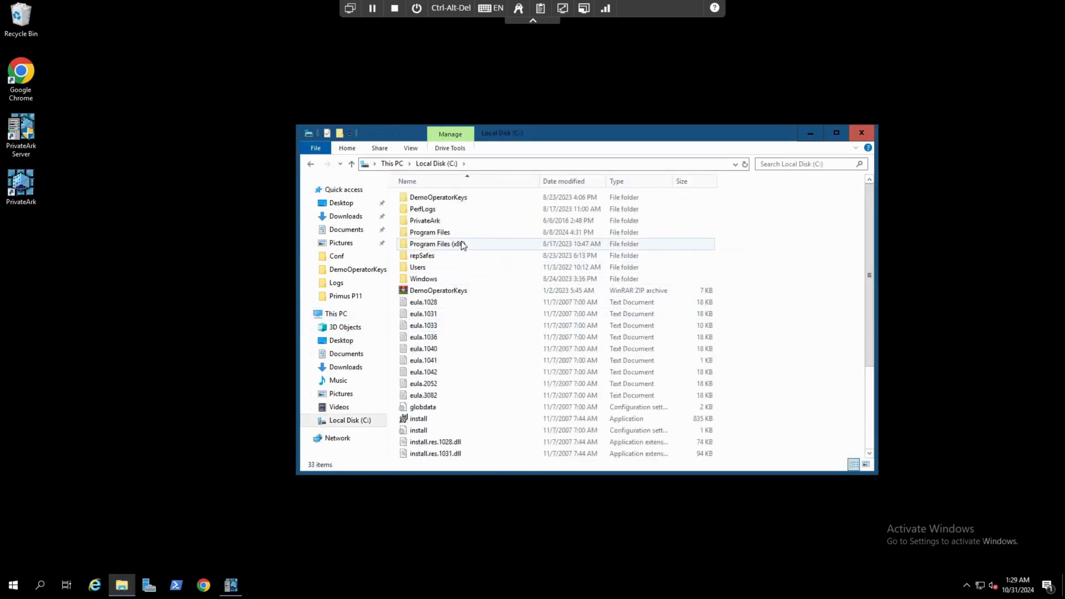
double_click(449, 232)
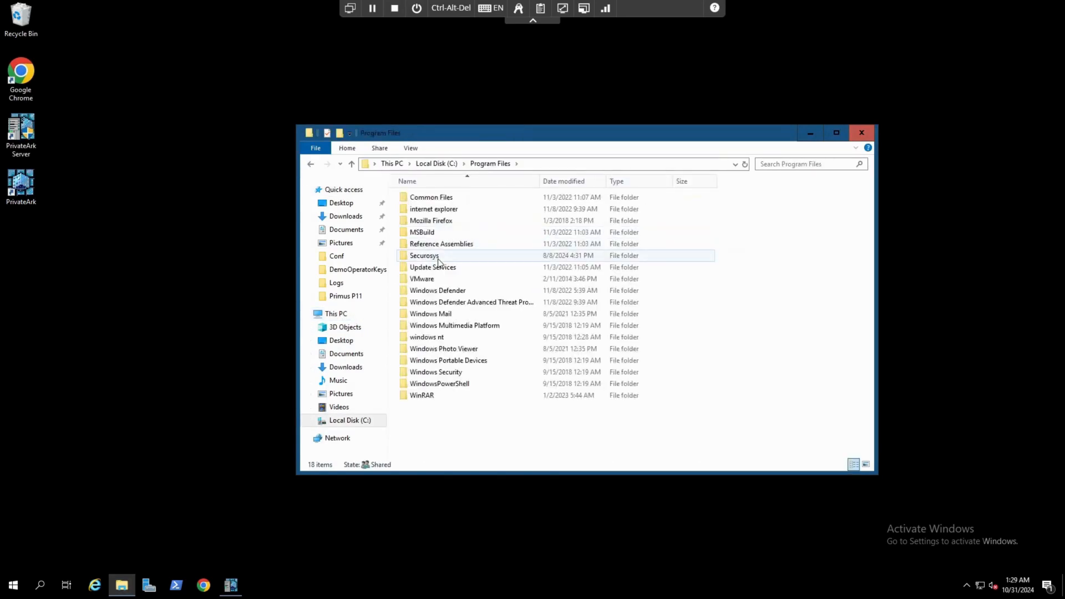
double_click(437, 257)
double_click(435, 201)
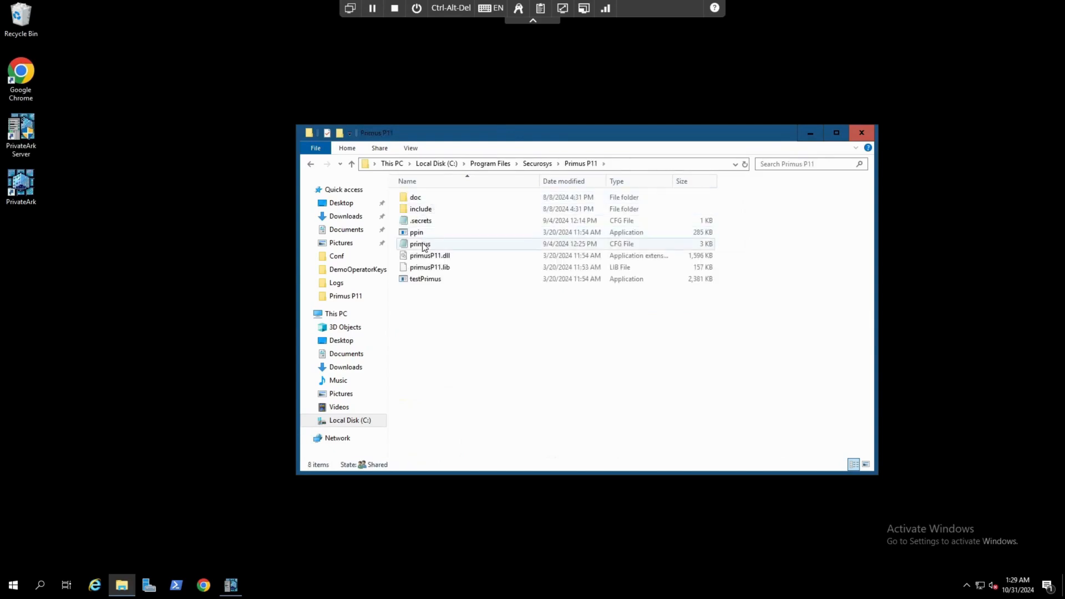
Open the primus configuration file with Notepad
left_click(425, 247)
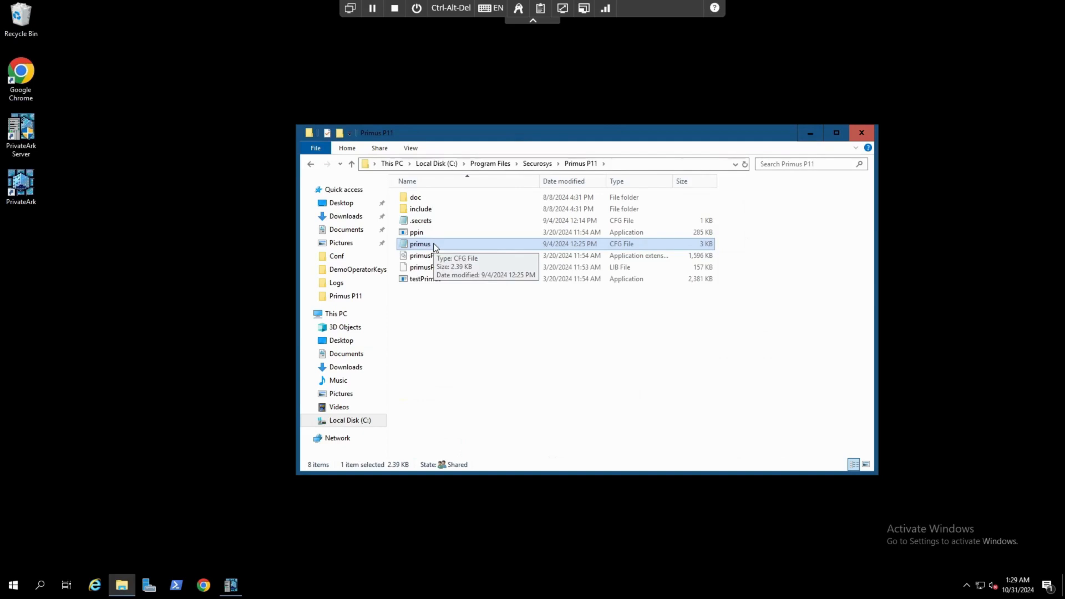
right_click(434, 245)
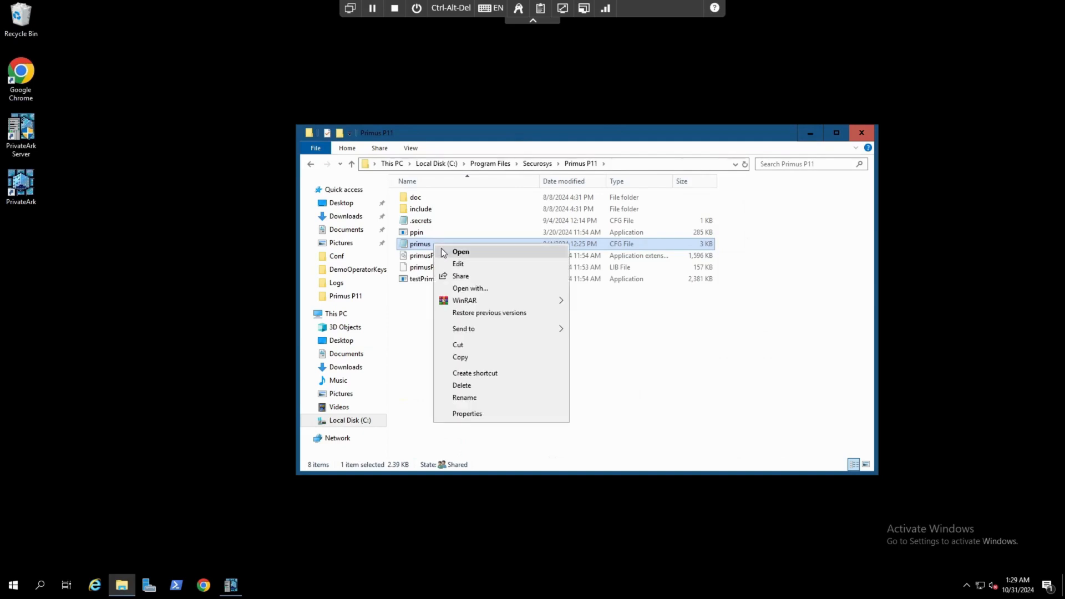
left_click(465, 289)
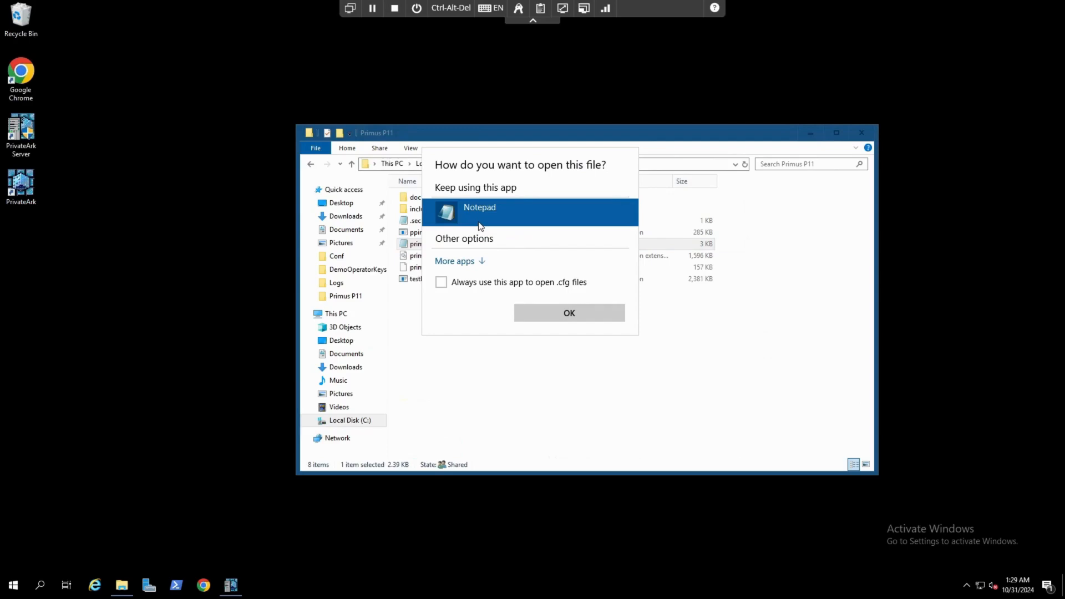
left_click(564, 312)
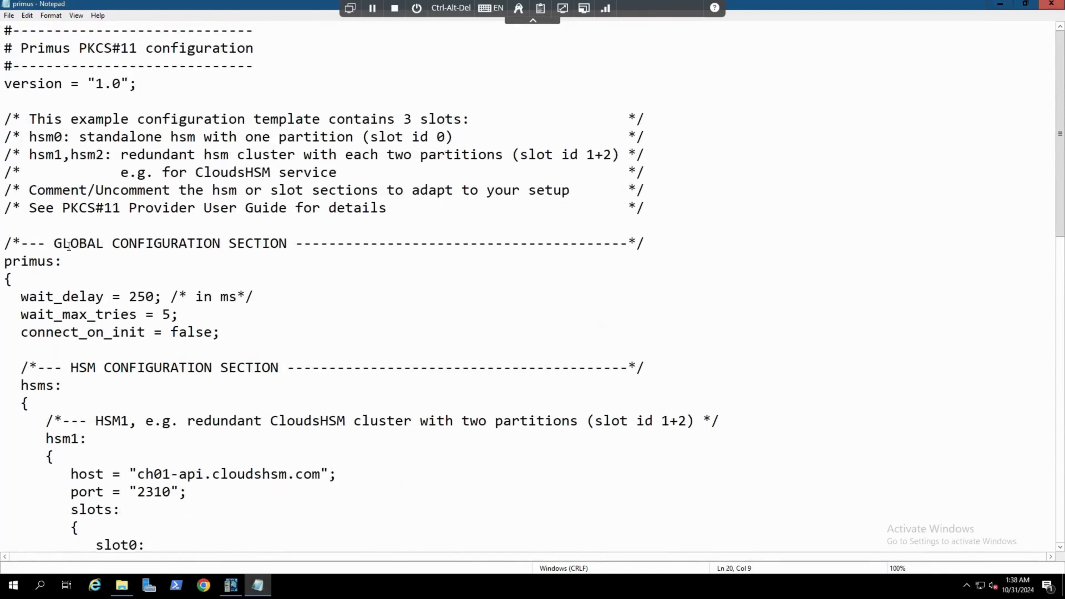
Review the global, HSM and log configuration sections of the primus configuration file
left_click(57, 245)
left_click_drag(57, 244, 285, 245)
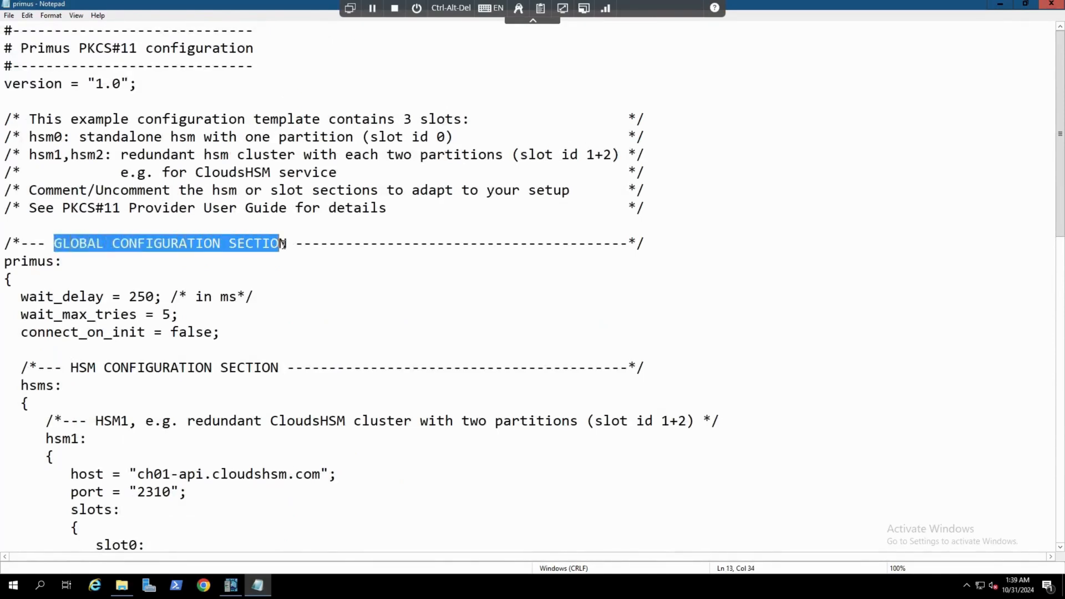
left_click_drag(71, 367, 216, 369)
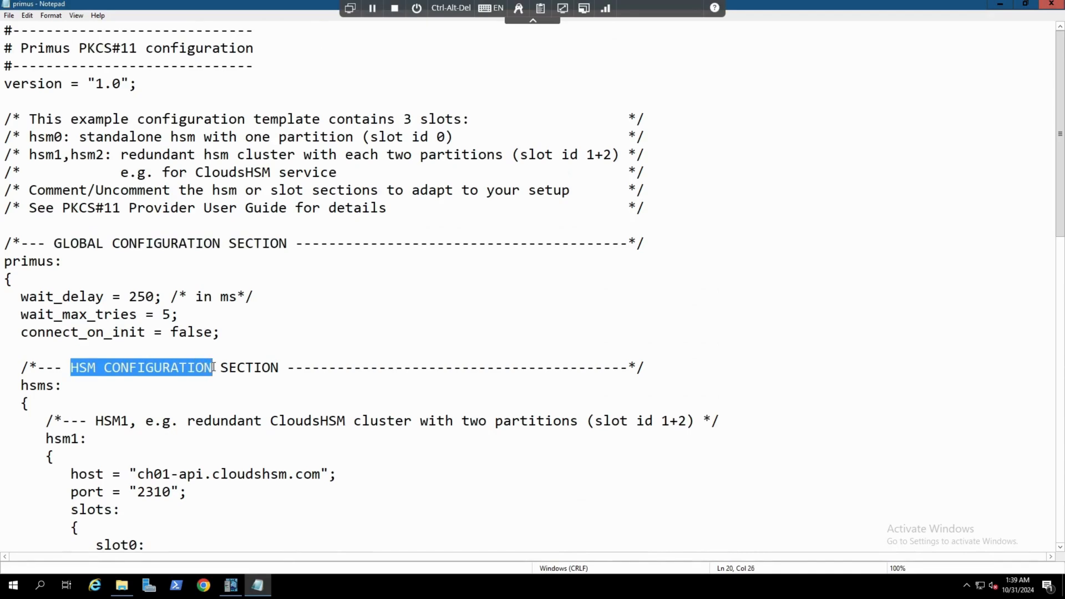
scroll(311, 360, "down", 3)
scroll(310, 360, "down", 11)
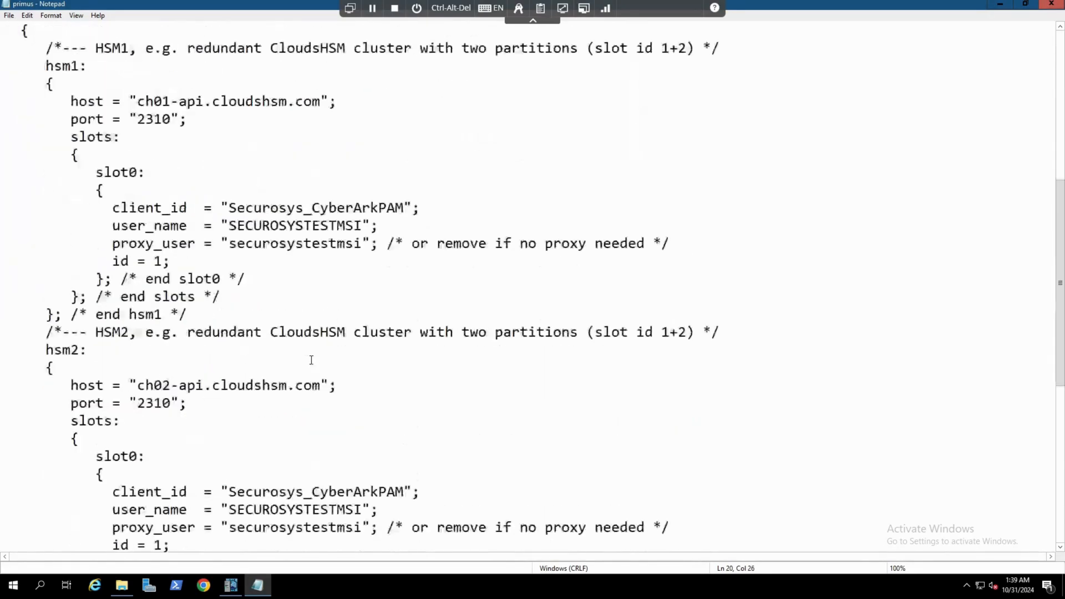
left_click_drag(71, 261, 212, 261)
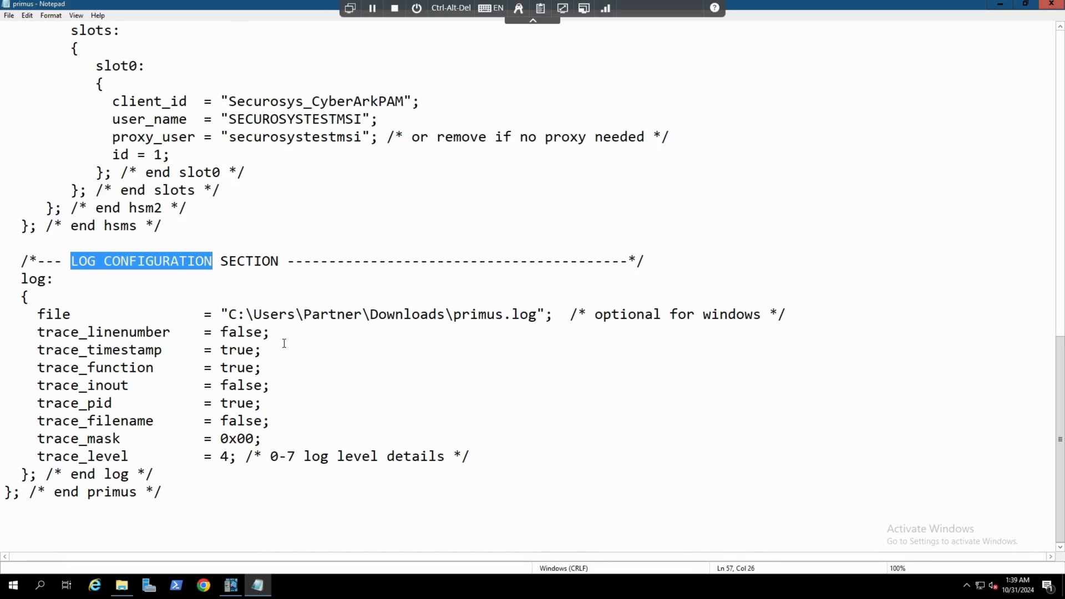
Examine the hsm1 entry's host, port and slots settings
scroll(283, 345, "up", 7)
scroll(283, 346, "up", 4)
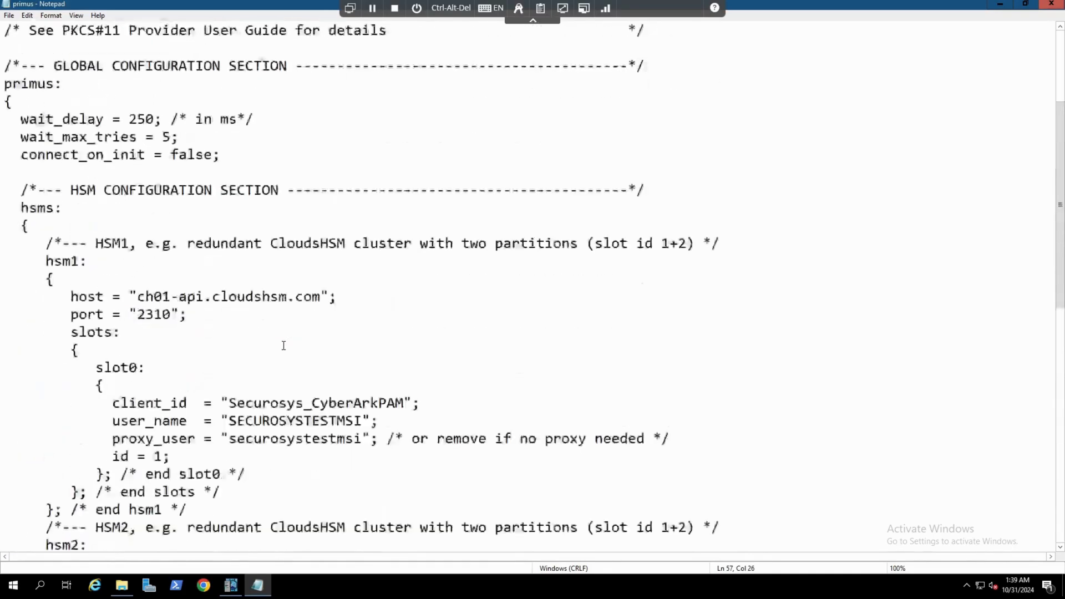
scroll(284, 346, "up", 1)
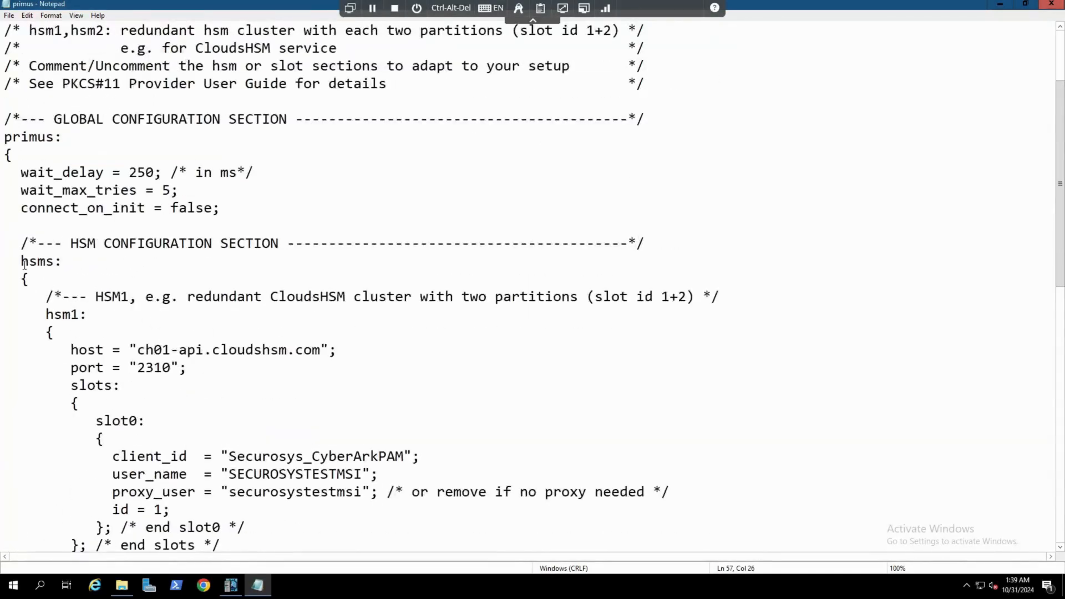
left_click_drag(48, 316, 88, 316)
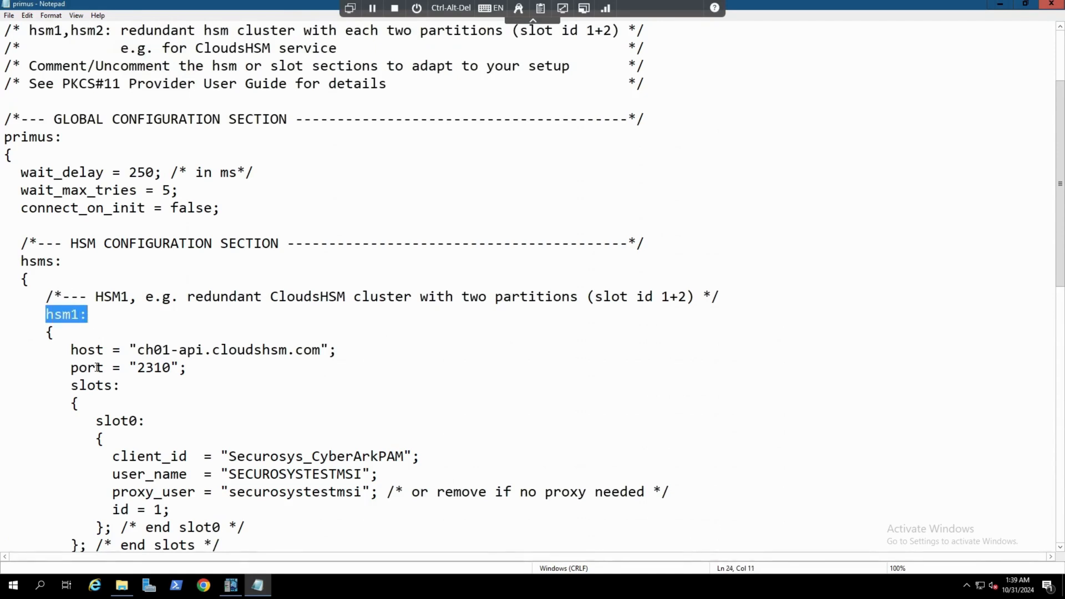
left_click_drag(71, 350, 339, 349)
left_click(79, 368)
left_click_drag(79, 368, 190, 365)
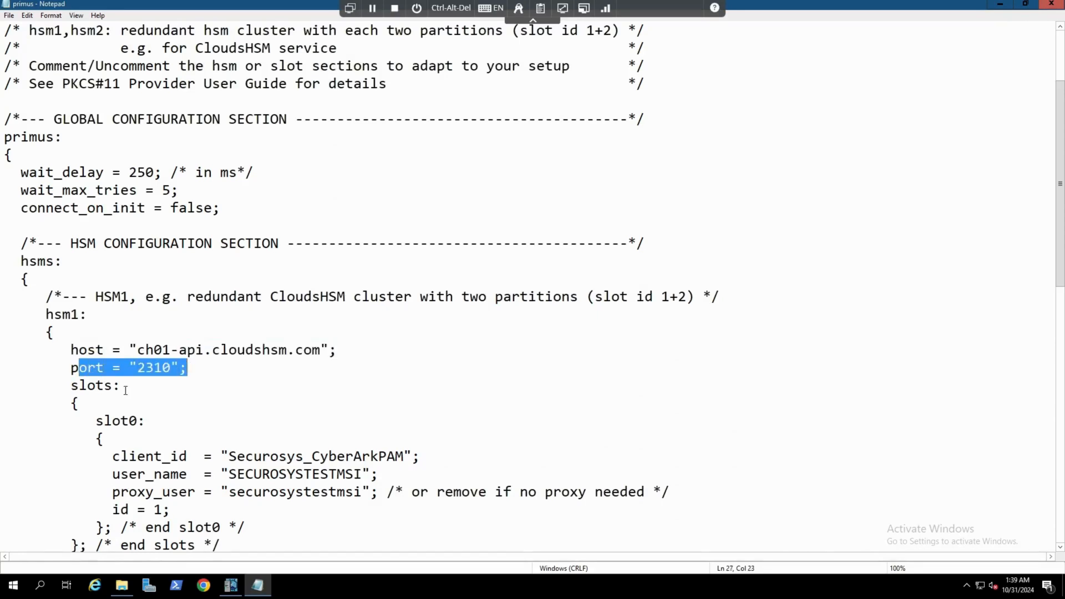
left_click_drag(71, 385, 121, 385)
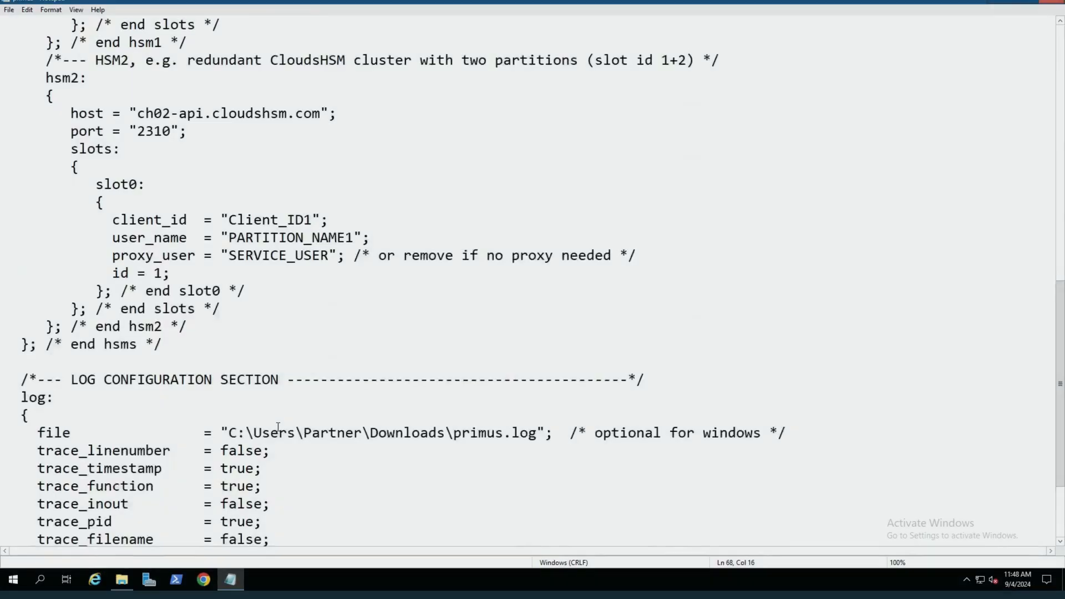
Set hsm1 slot0's client_id to Securosys_CyberArkPAM
scroll(277, 431, "up", 4)
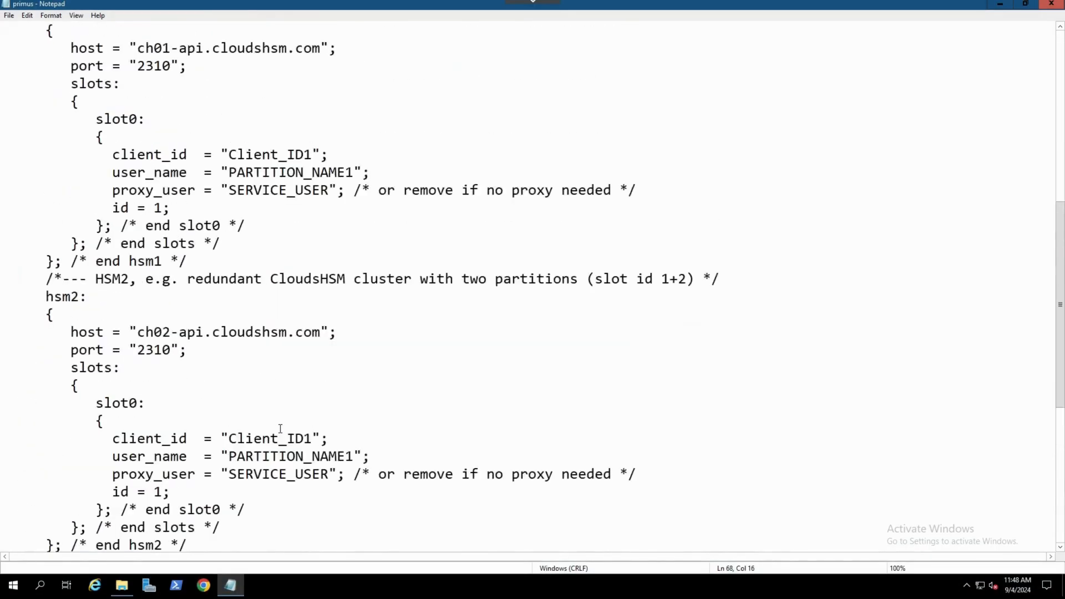
scroll(280, 429, "up", 2)
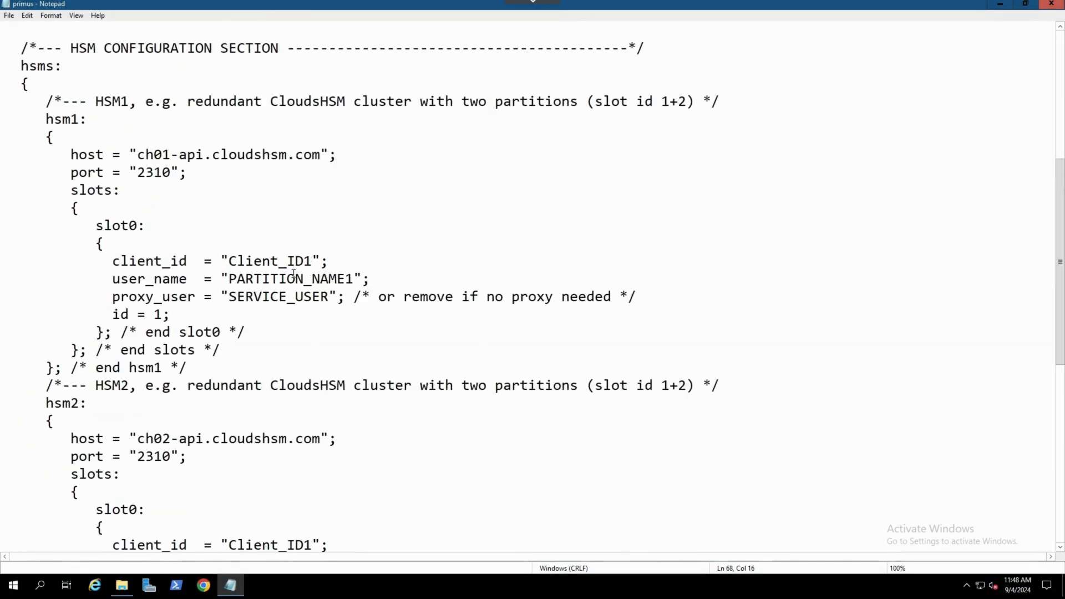
scroll(308, 273, "up", 1)
left_click_drag(312, 314, 233, 314)
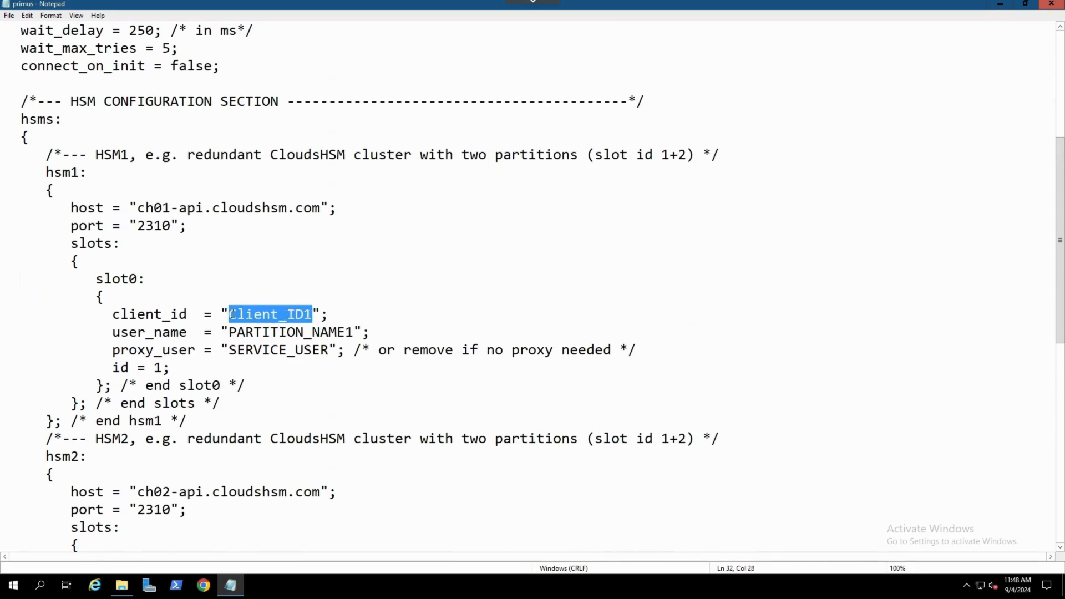
type("Secu")
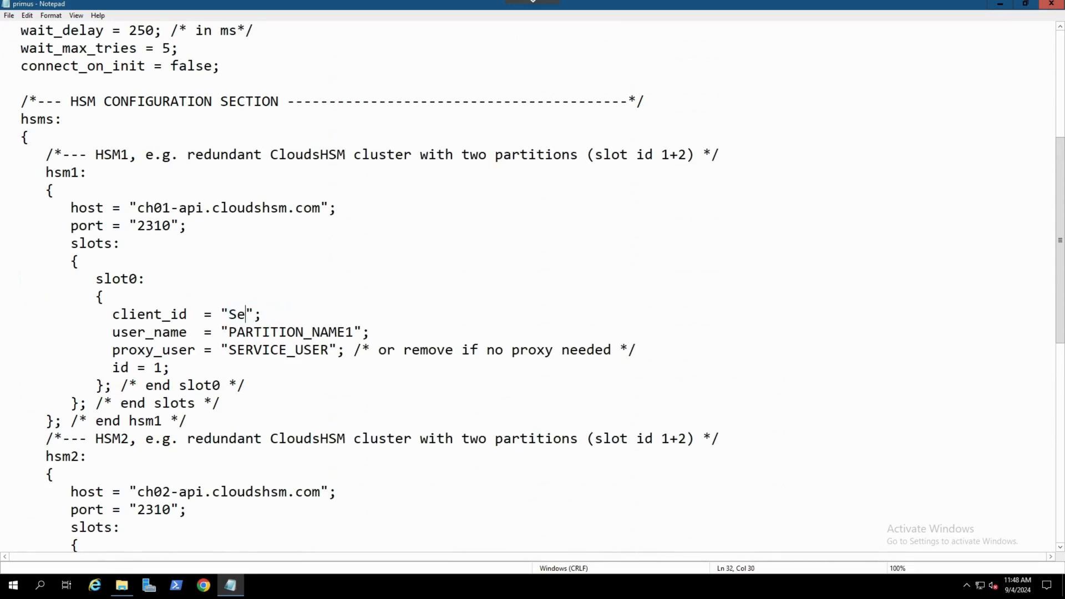
type("rosys_CyberArk")
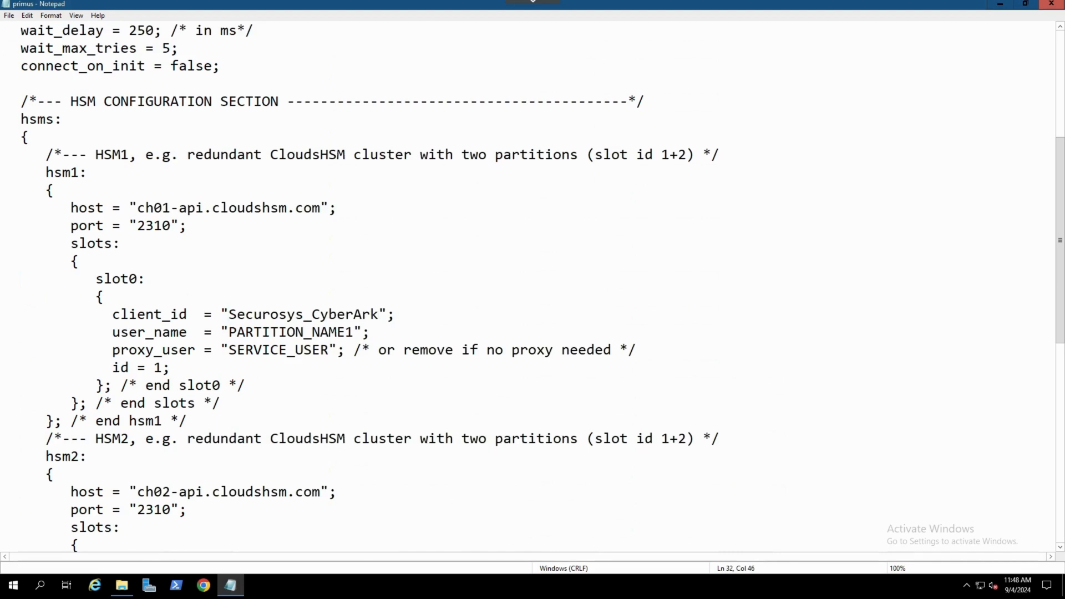
type("PAM")
Set hsm1 slot0's user_name to SECUROSYSTESTMSI
left_click(355, 333)
left_click_drag(354, 333, 231, 331)
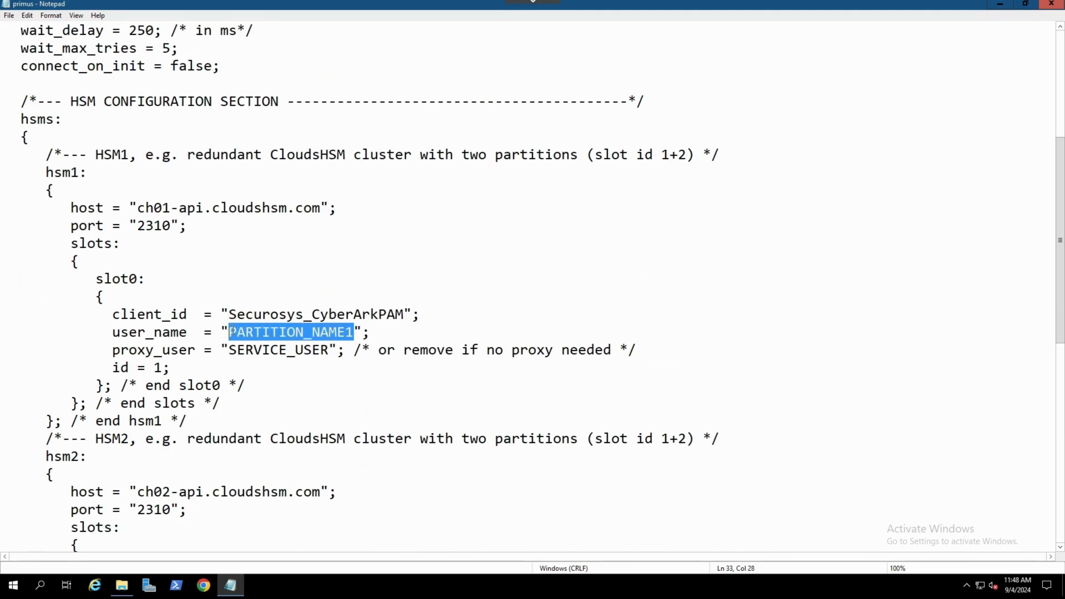
type("SE")
type("CUROSYS")
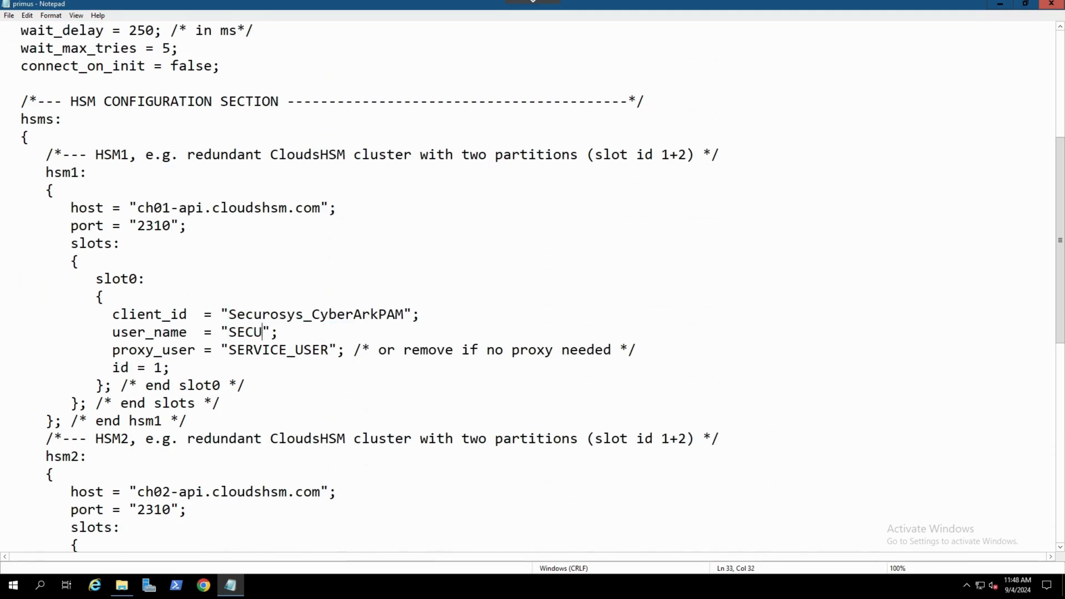
type("TESTMSI")
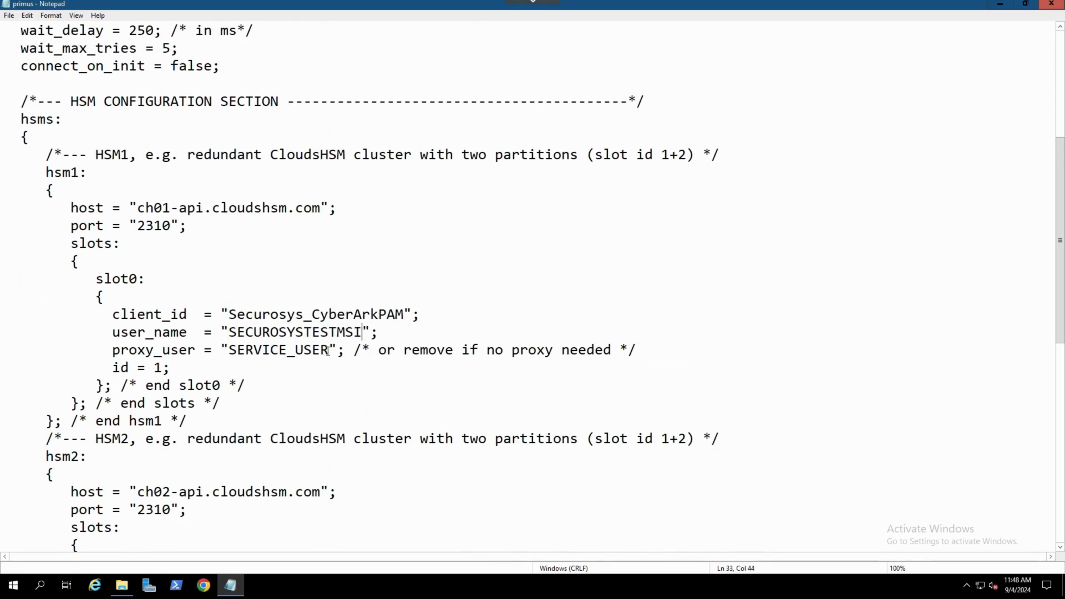
Set hsm1 slot0's proxy_user to securosystestmsi
left_click_drag(329, 351, 232, 349)
type("securosys")
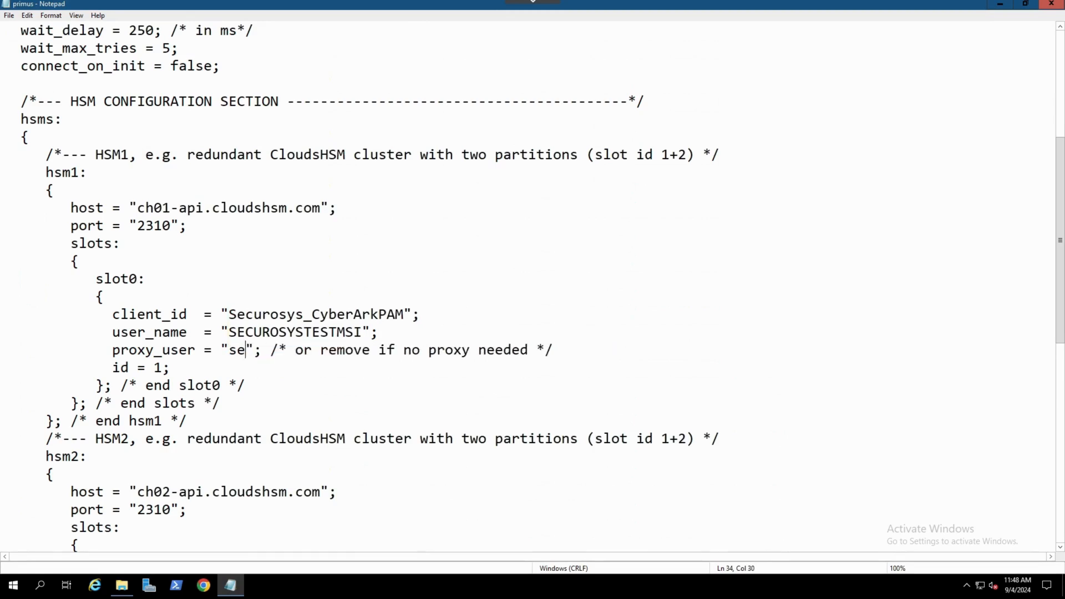
type("testmsi")
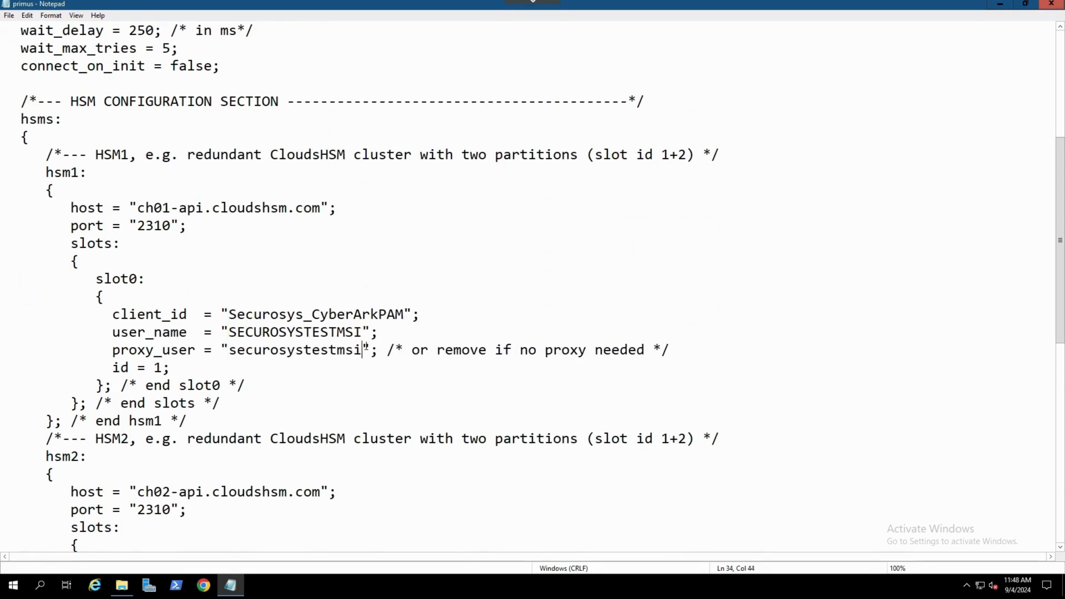
Copy hsm1's user_name value and paste it over hsm2's user_name value
left_click_drag(363, 332, 230, 332)
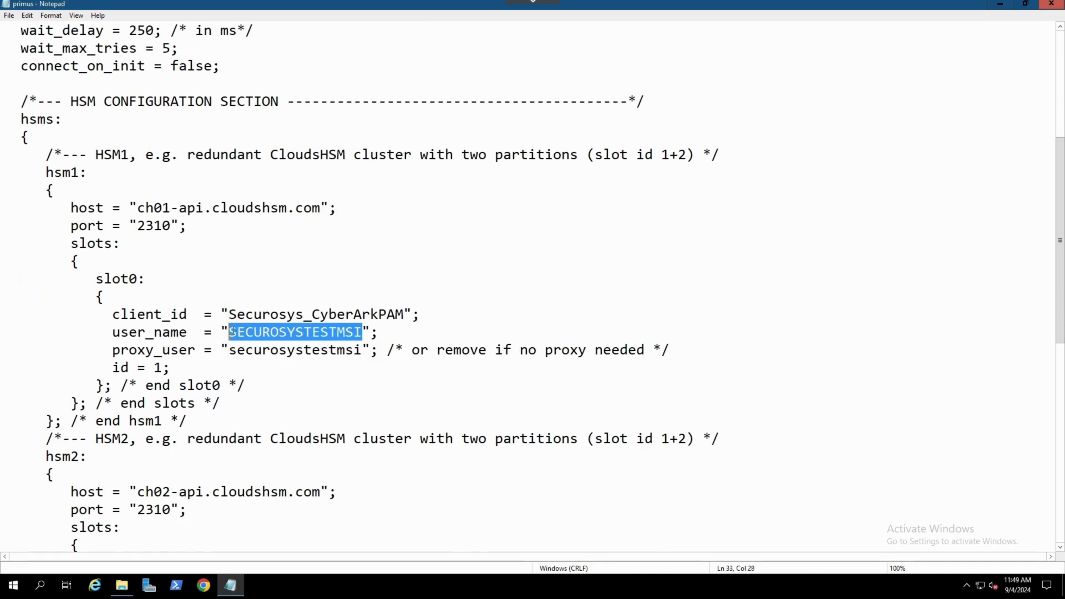
right_click(230, 331)
left_click(257, 366)
scroll(340, 361, "down", 2)
left_click_drag(355, 510, 232, 509)
right_click(248, 510)
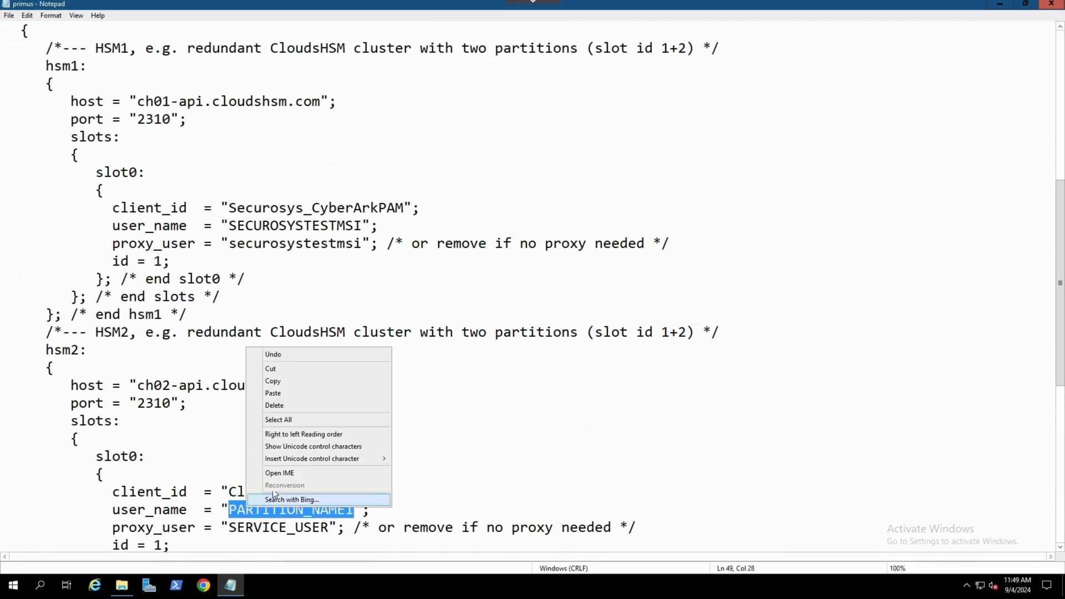
left_click(279, 394)
Copy hsm1's client_id value into hsm2's client_id and save the file
left_click_drag(404, 208, 232, 208)
right_click(232, 208)
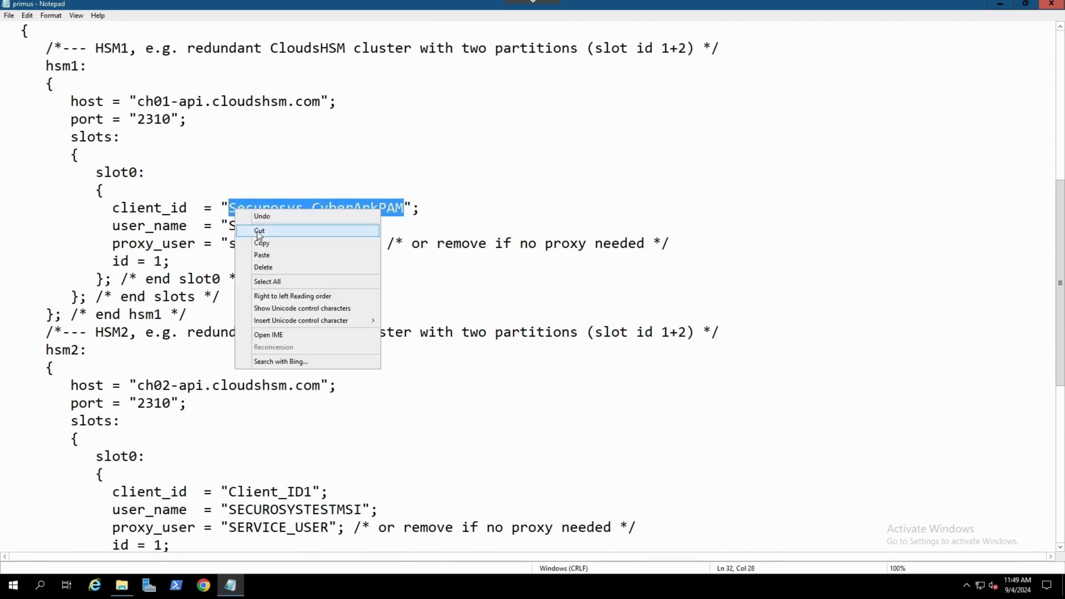
left_click(266, 241)
left_click(313, 492)
left_click_drag(313, 492, 237, 492)
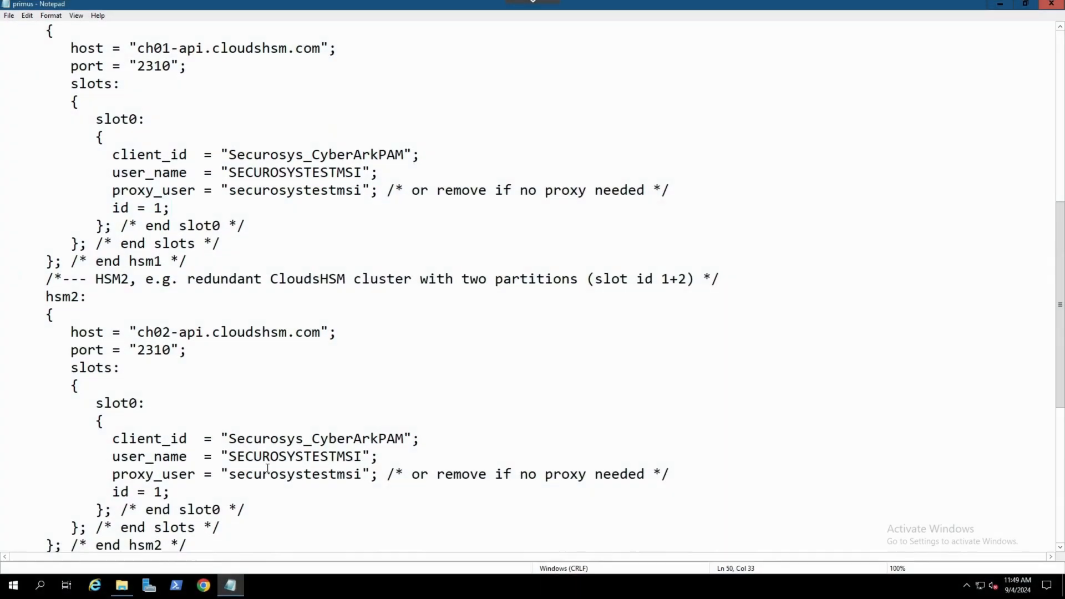
left_click(14, 16)
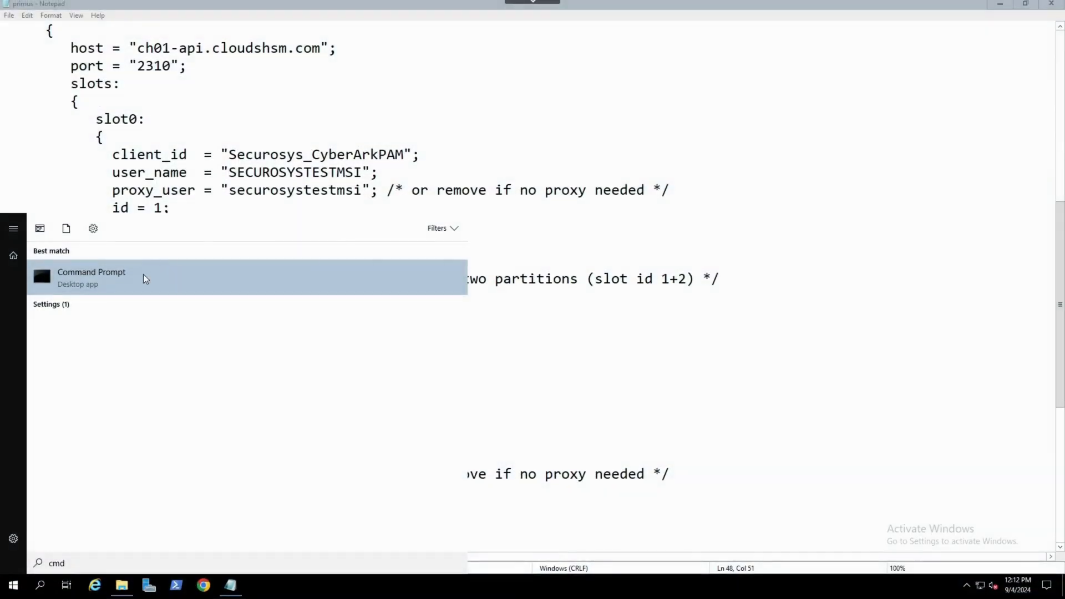
Open Command Prompt as administrator
right_click(143, 274)
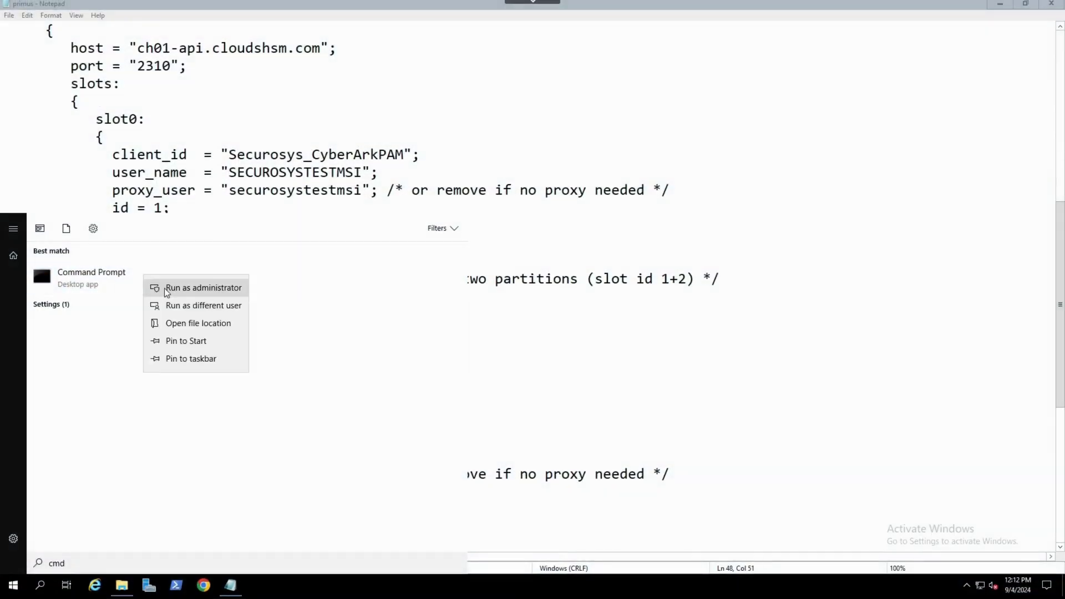
left_click(203, 287)
left_click(466, 358)
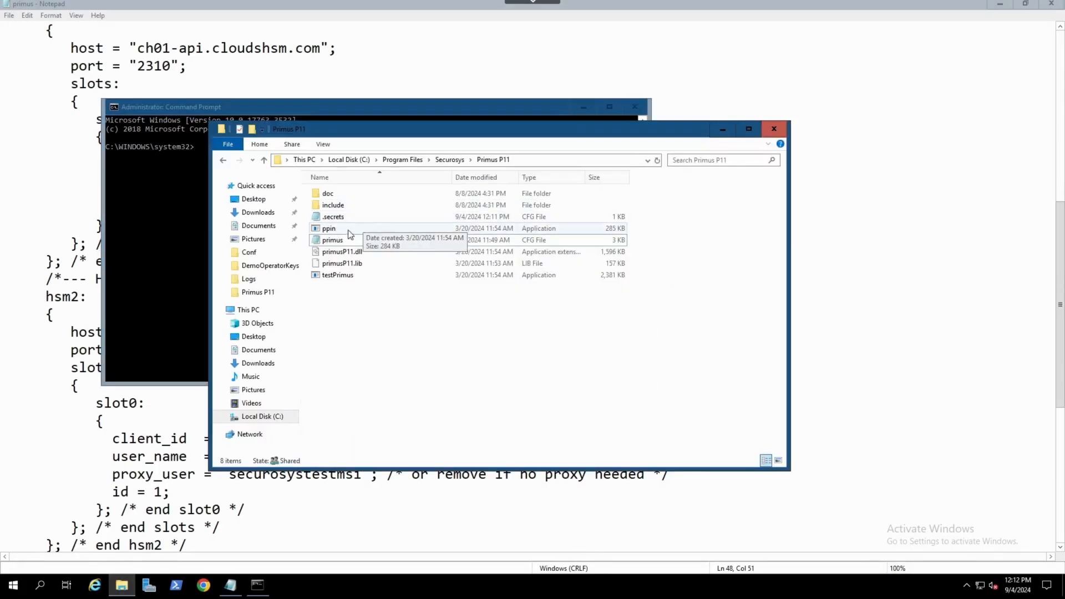
Copy the Primus P11 folder path and change the command prompt's directory to C:\Program Files\Securosys\Primus P11
left_click(519, 160)
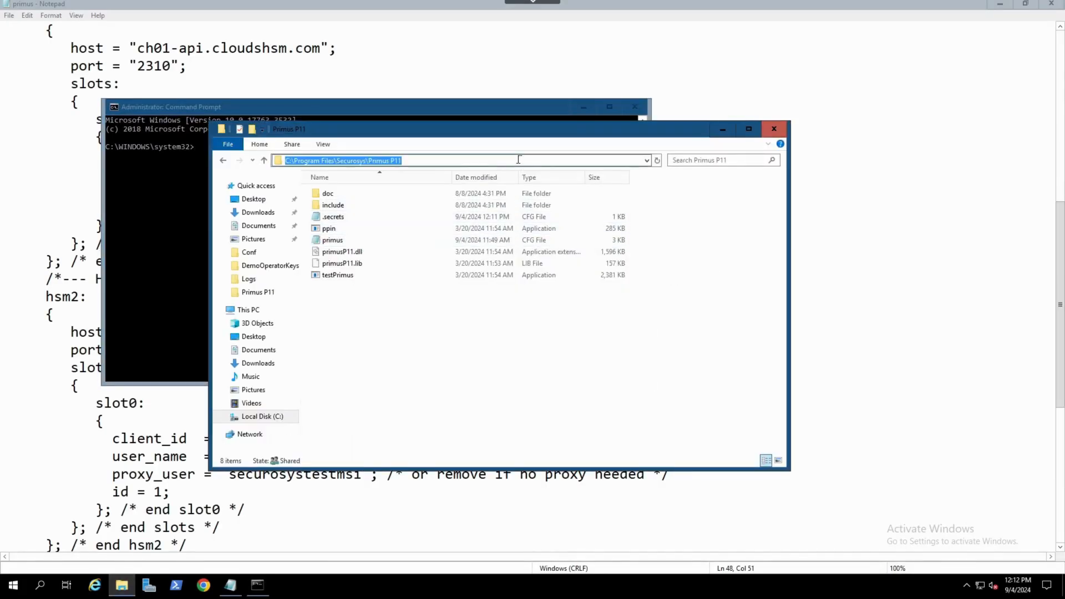
right_click(478, 161)
left_click(506, 196)
left_click(194, 186)
type("cd")
key("ctrl+v")
key("Return")
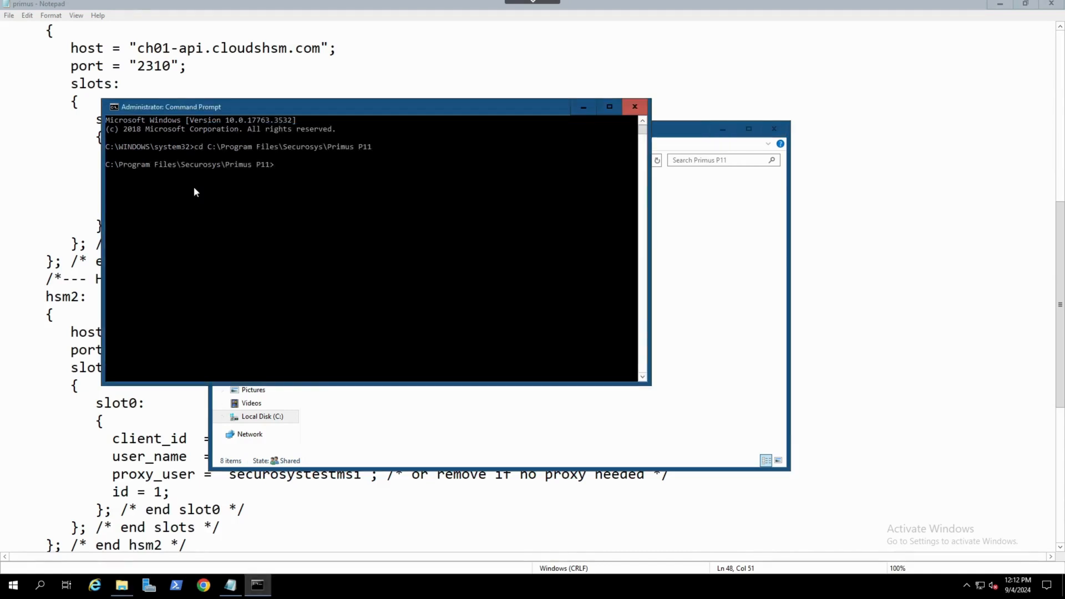
List the Primus permanent PIN status with ppin -l and review the slot and proxy user entries
type("ppin -l")
key("Return")
left_click_drag(108, 209, 123, 211)
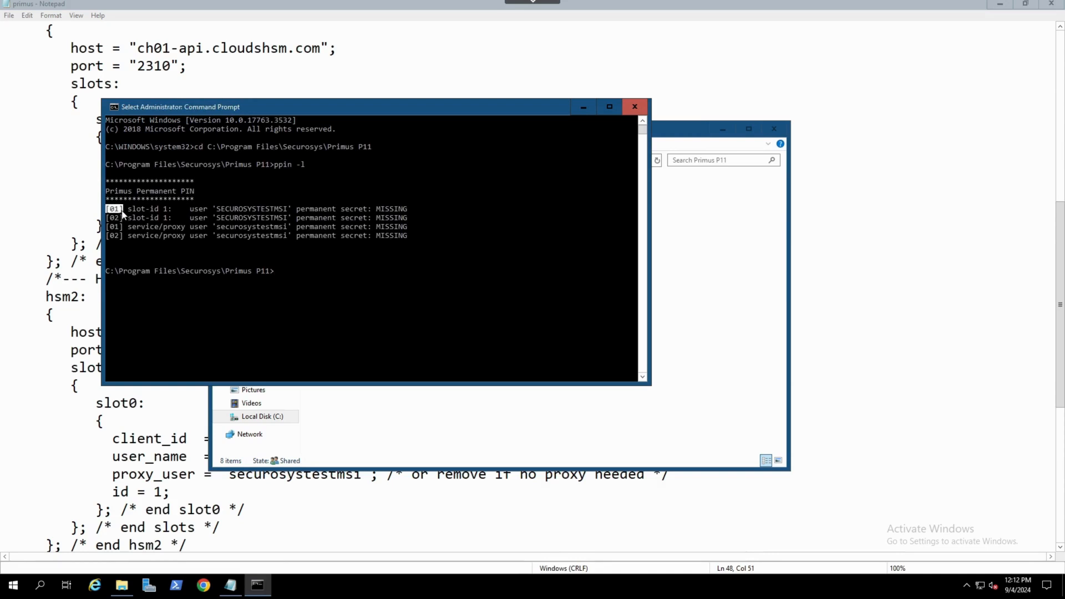
left_click_drag(377, 208, 408, 210)
left_click_drag(110, 218, 206, 237)
left_click_drag(378, 236, 412, 238)
Store the proxy password for securosystestmsi by running ppin -p -e securosystestmsi and entering the proxy password
type("ppin -p -e securosystest")
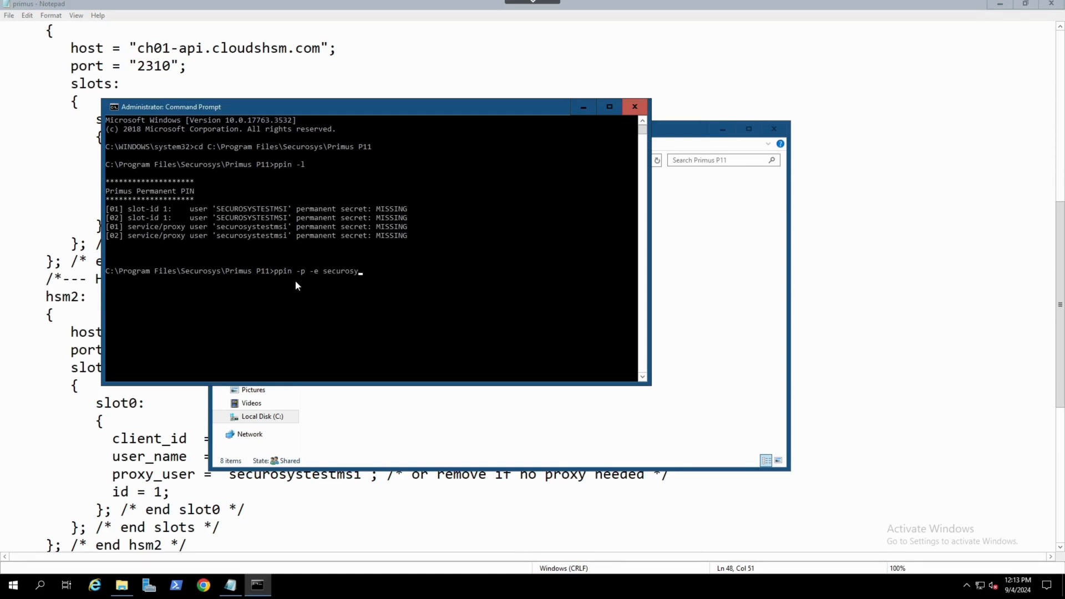
type("msi")
key("Return")
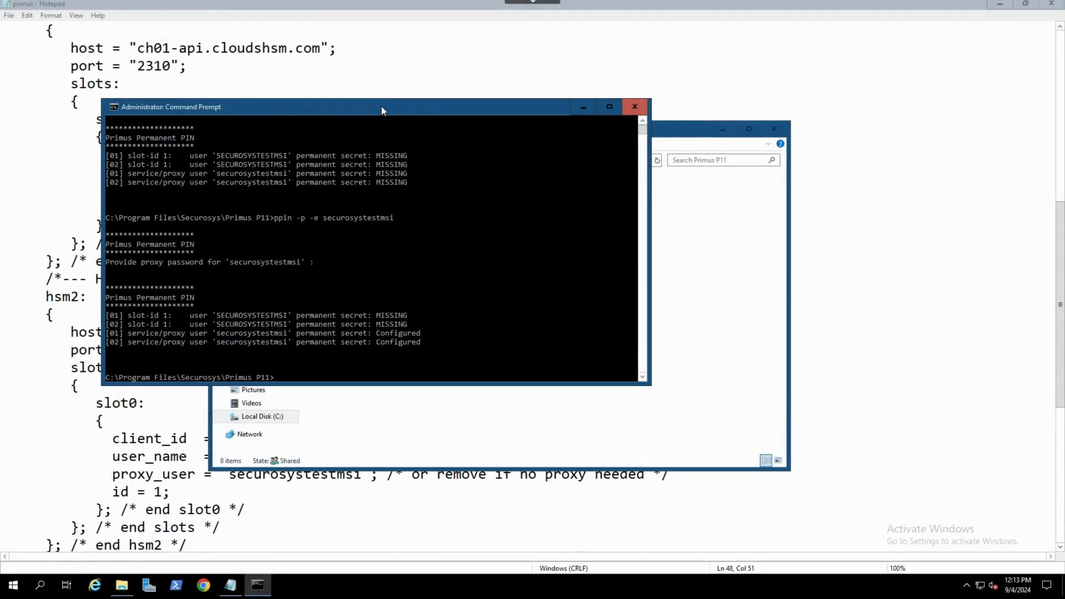
left_click_drag(376, 333, 424, 337)
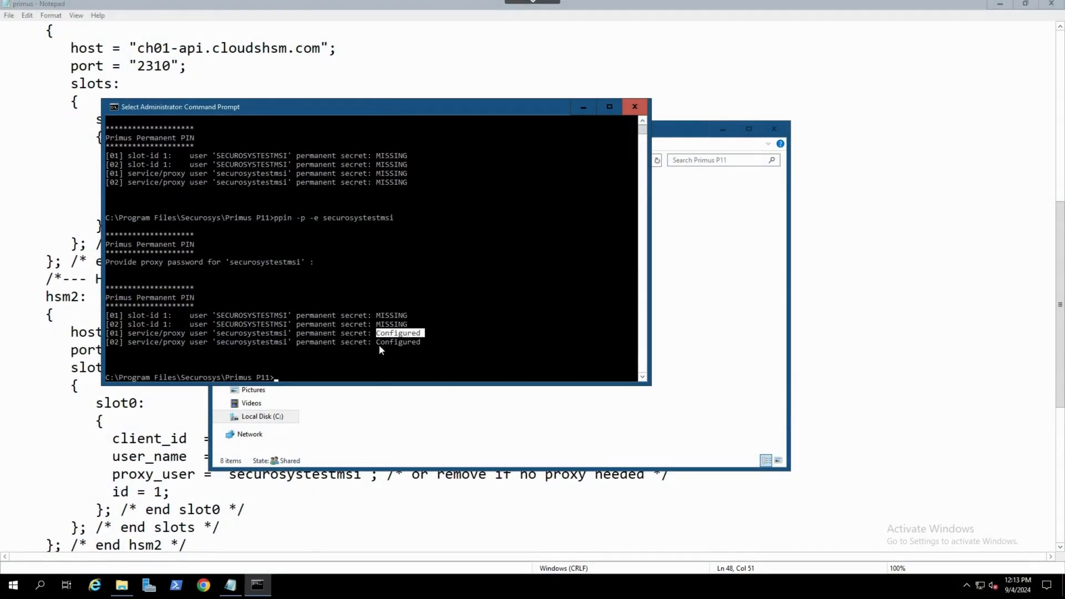
left_click_drag(344, 315, 310, 316)
Store the setup and PKCS11 passwords for SECUROSYSTESTMSI by running ppin -a -e SECUROSYSTESTMSI and entering both passwords
left_click(294, 378)
type("ppin")
type(" -a -e")
type(" SECUROS")
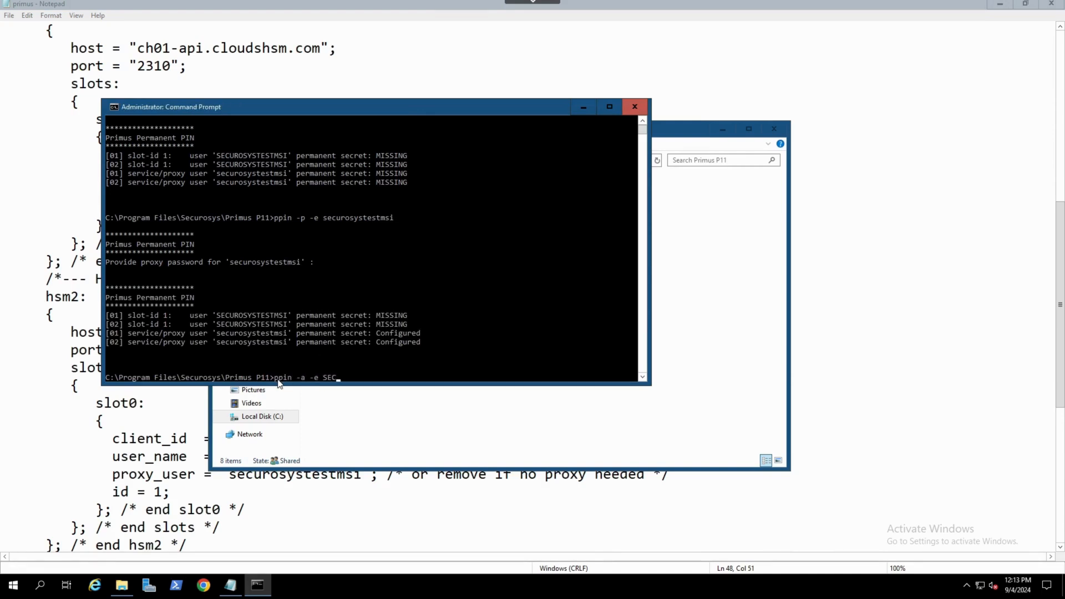
type("YSTESTMSI")
key("Return")
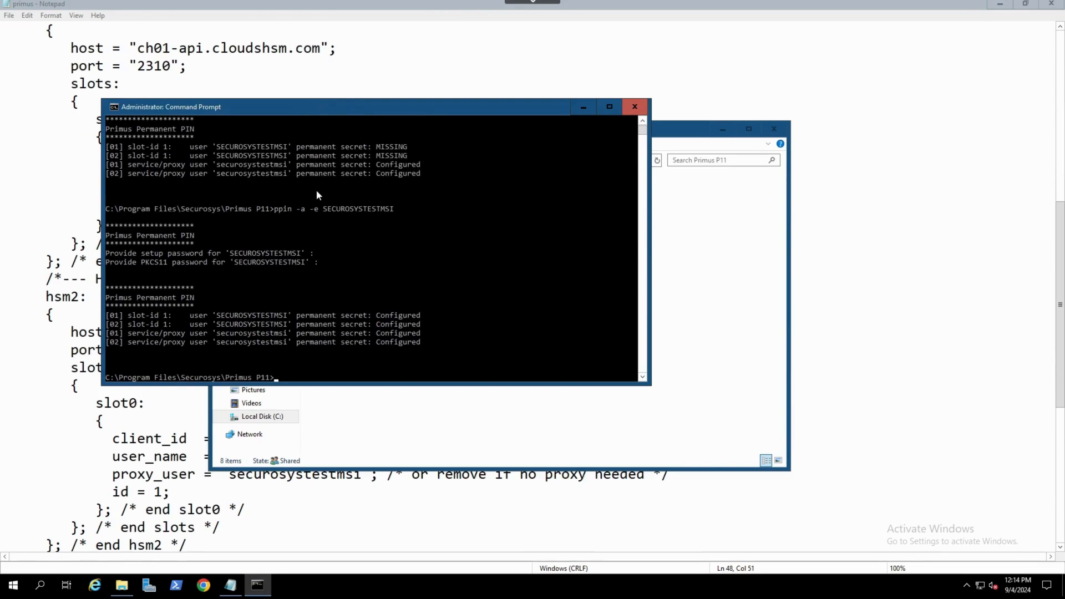
left_click(298, 316)
left_click_drag(299, 319, 424, 319)
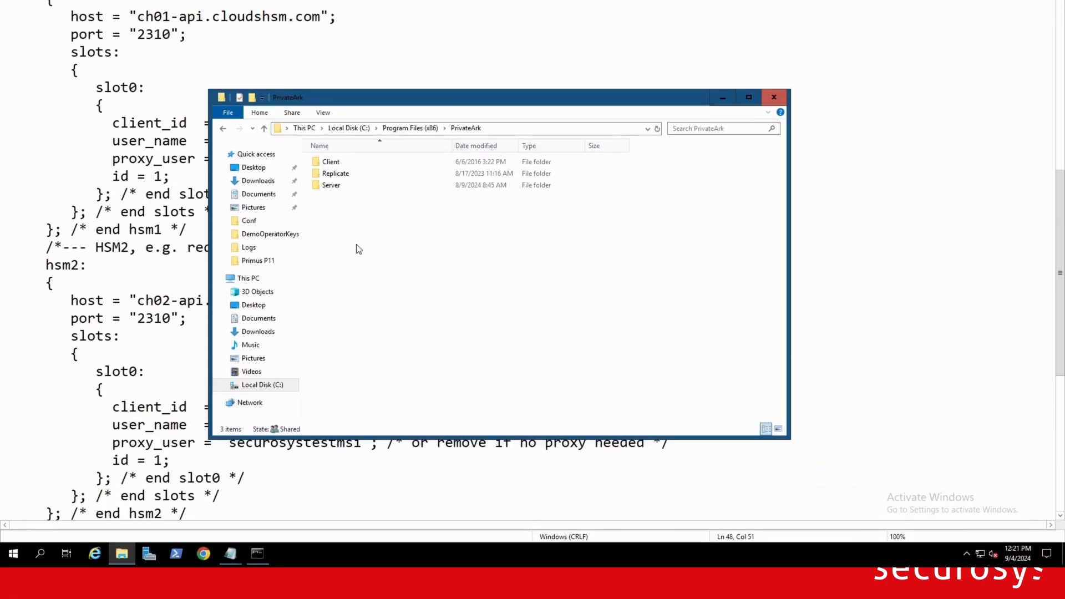
Open the dbparm file from PrivateArk\Server\Conf in Notepad and maximize the window
double_click(335, 218)
double_click(351, 196)
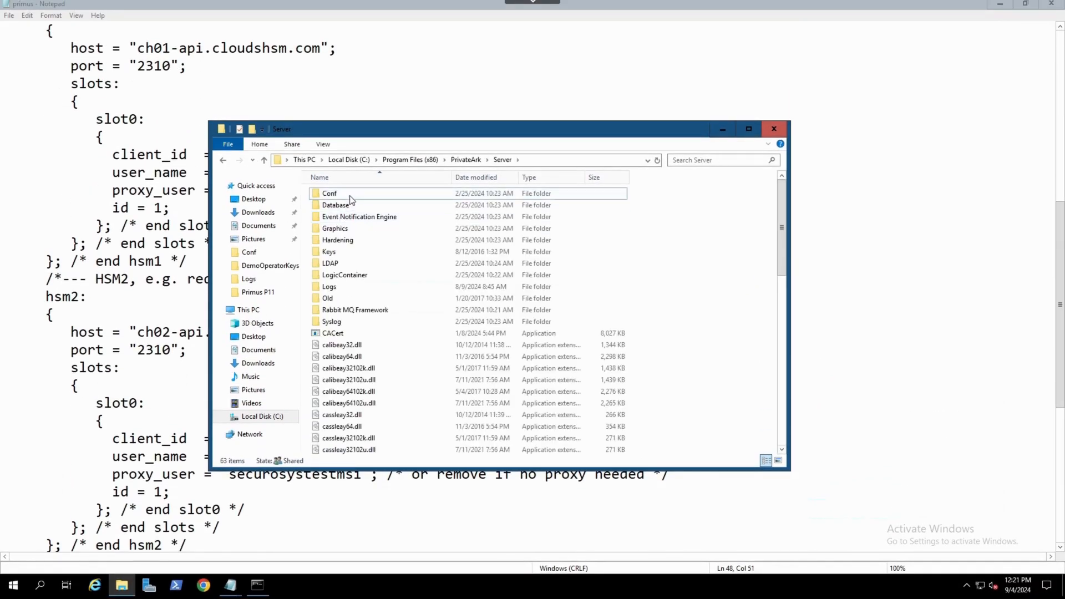
right_click(345, 195)
mouse_move(389, 250)
left_click(493, 254)
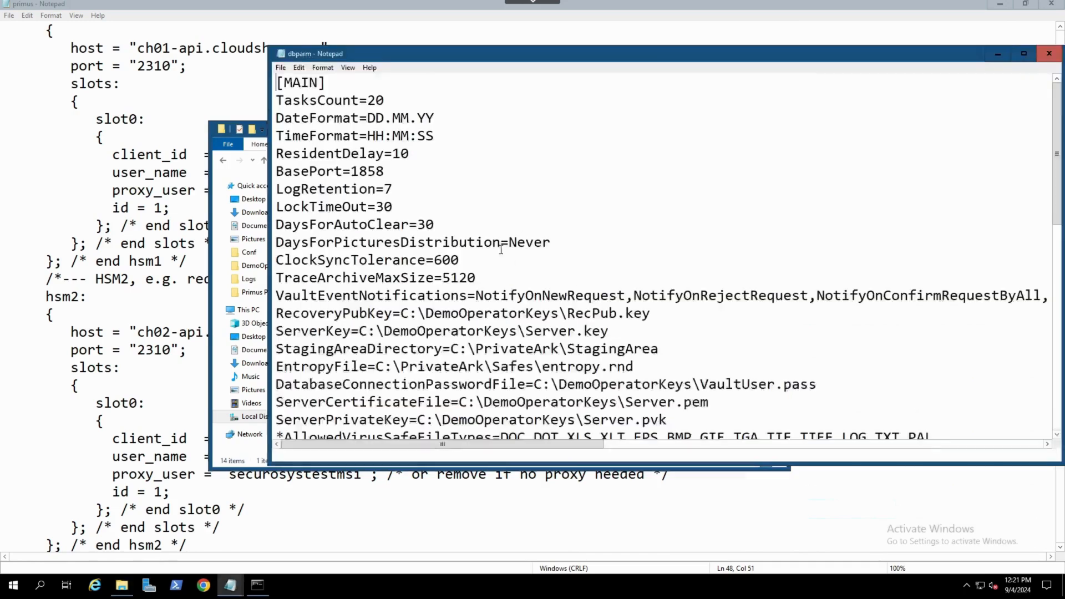
left_click(1024, 53)
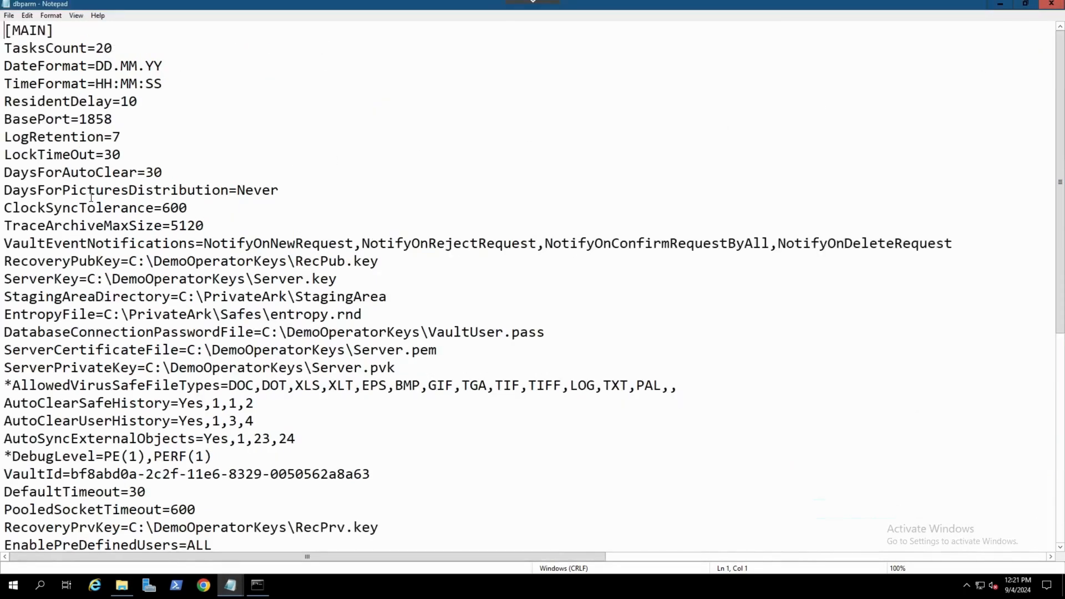
Scroll through dbparm reviewing the key file parameters in the MAIN section
scroll(55, 264, "down", 1)
left_click_drag(5, 314, 137, 314)
scroll(137, 364, "down", 1)
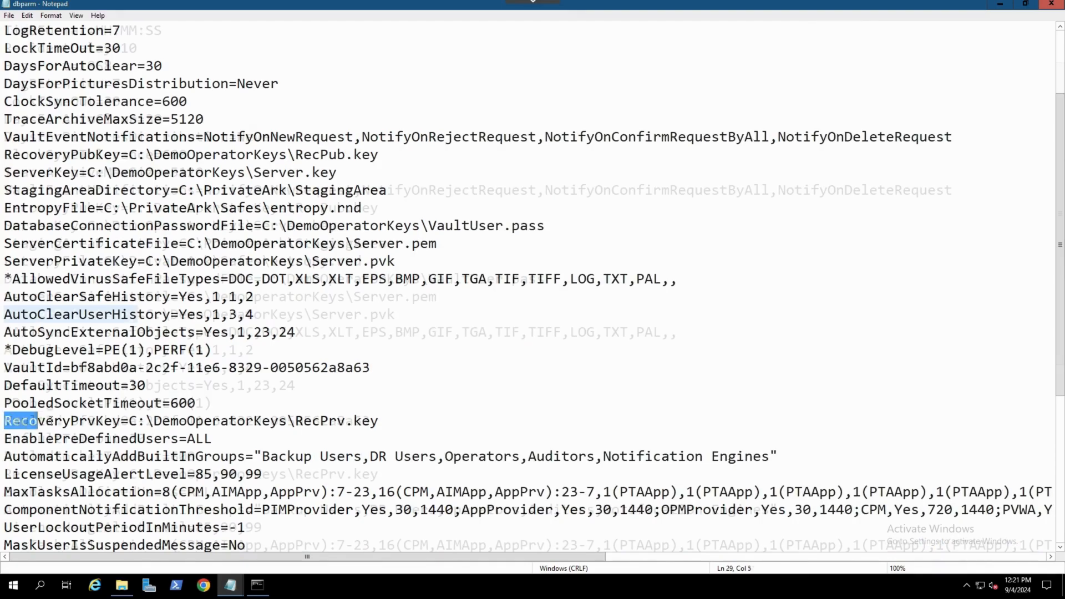
scroll(8, 409, "up", 1)
scroll(135, 363, "down", 1)
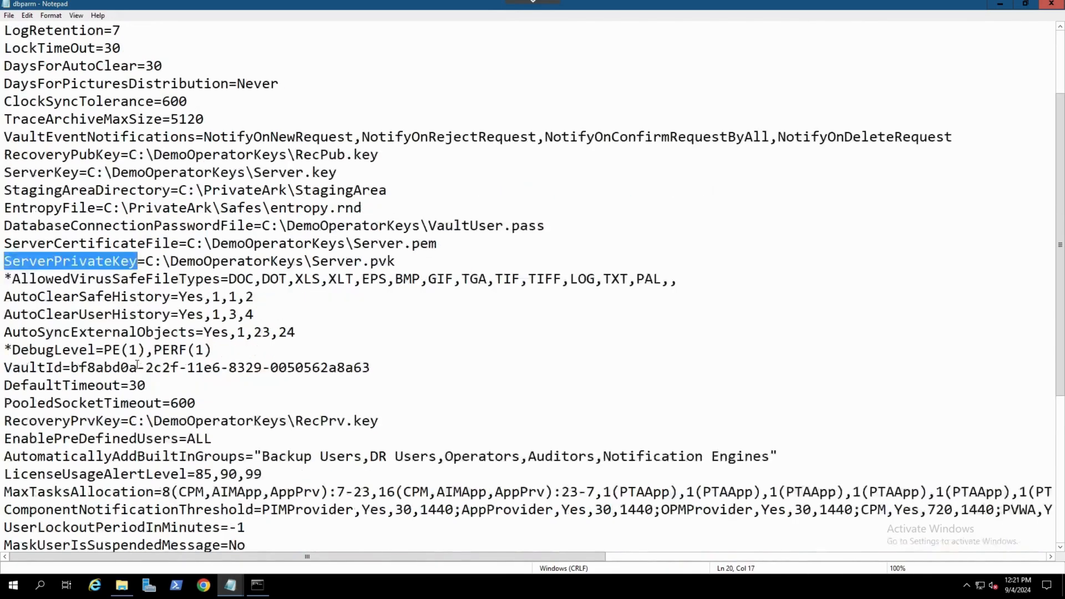
left_click_drag(6, 421, 129, 422)
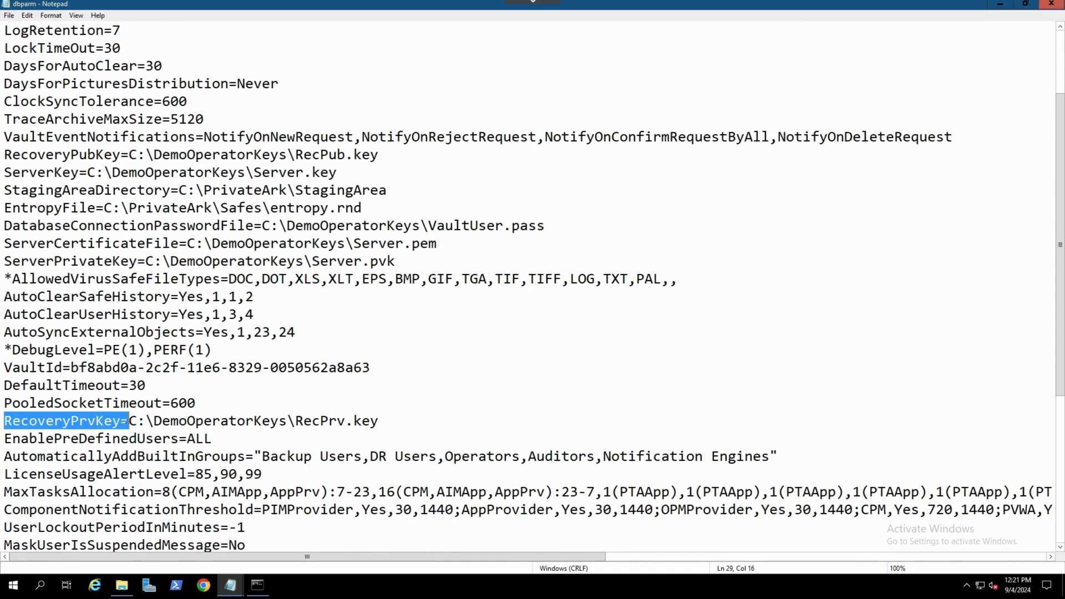
scroll(237, 389, "down", 2)
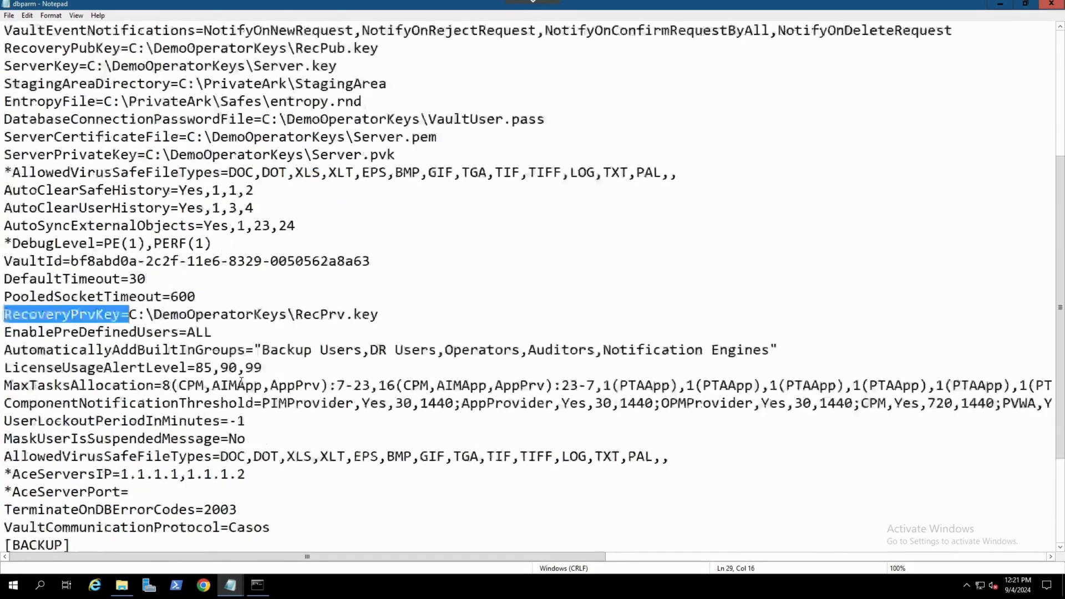
scroll(241, 382, "down", 1)
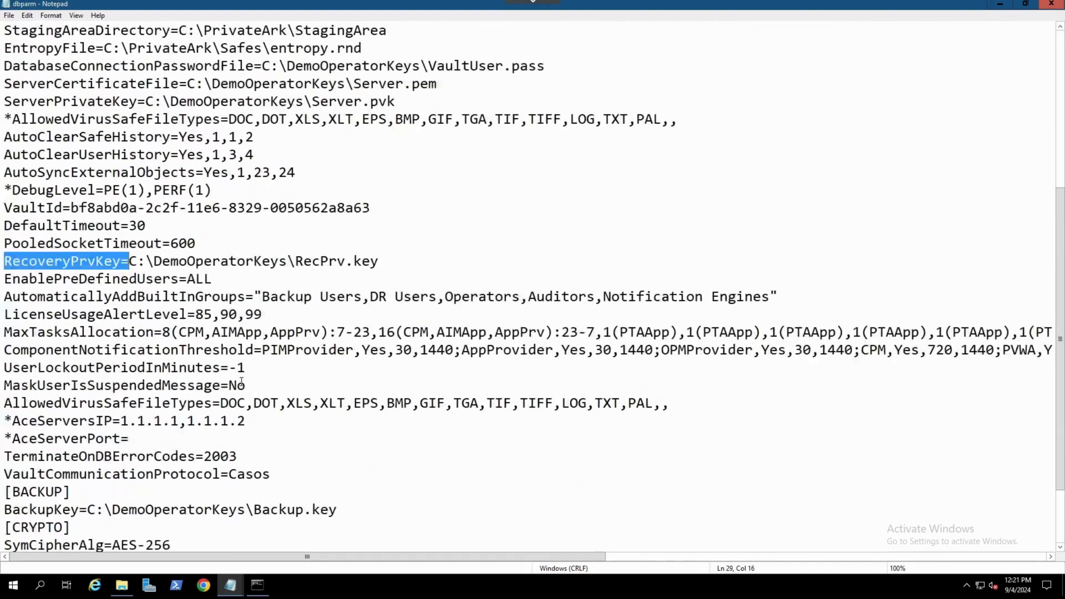
scroll(242, 383, "down", 1)
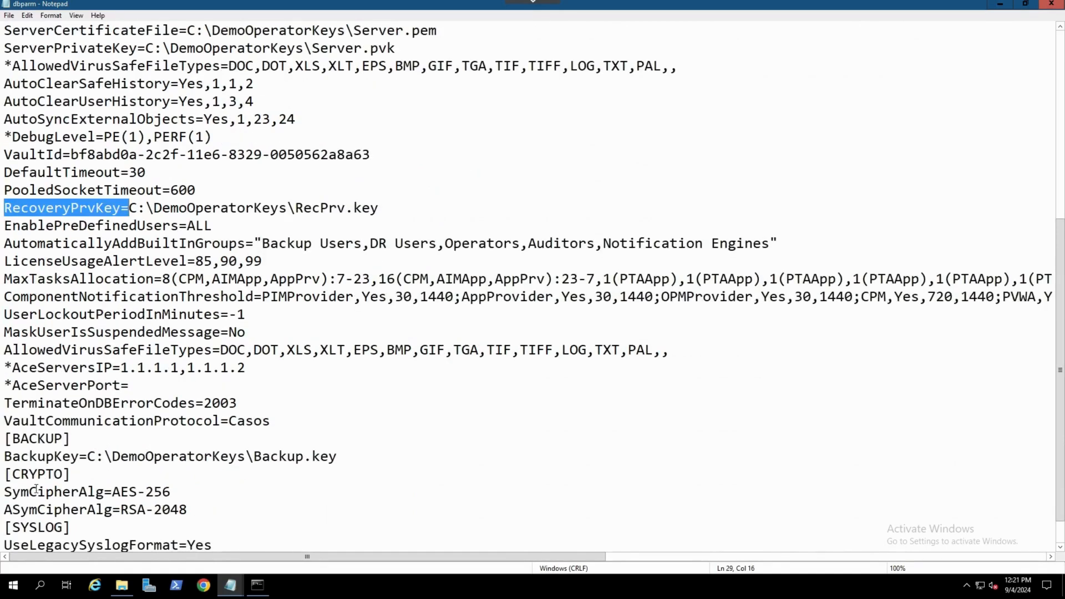
scroll(70, 483, "down", 1)
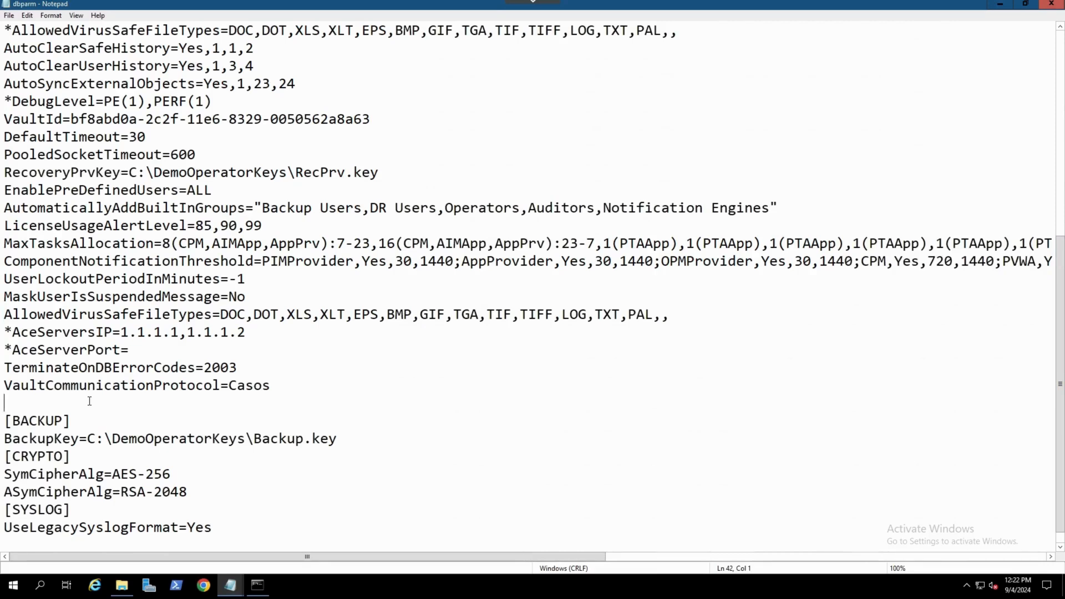
Add AllowNonStandardFWAddresses=[ch01-api.cloudshsm.com],Yes,2310:outbound/tcp after the VaultCommunicationProtocol line
type("AllowNonStandardFWAddresses=[ch01-api.cloudshsm.com],Yes,2310:outbound/tcp")
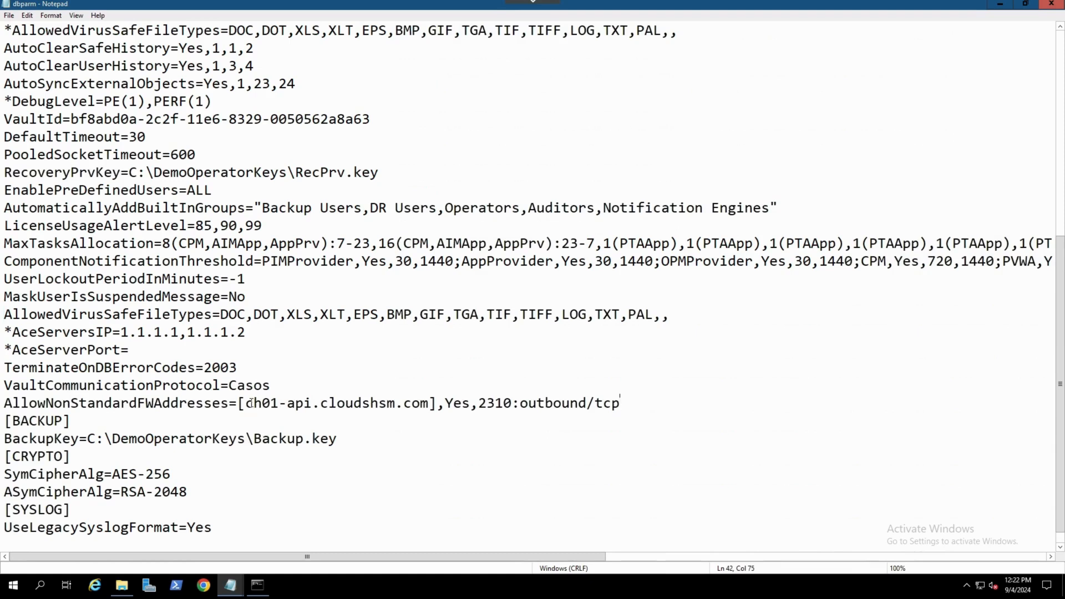
left_click_drag(245, 404, 619, 404)
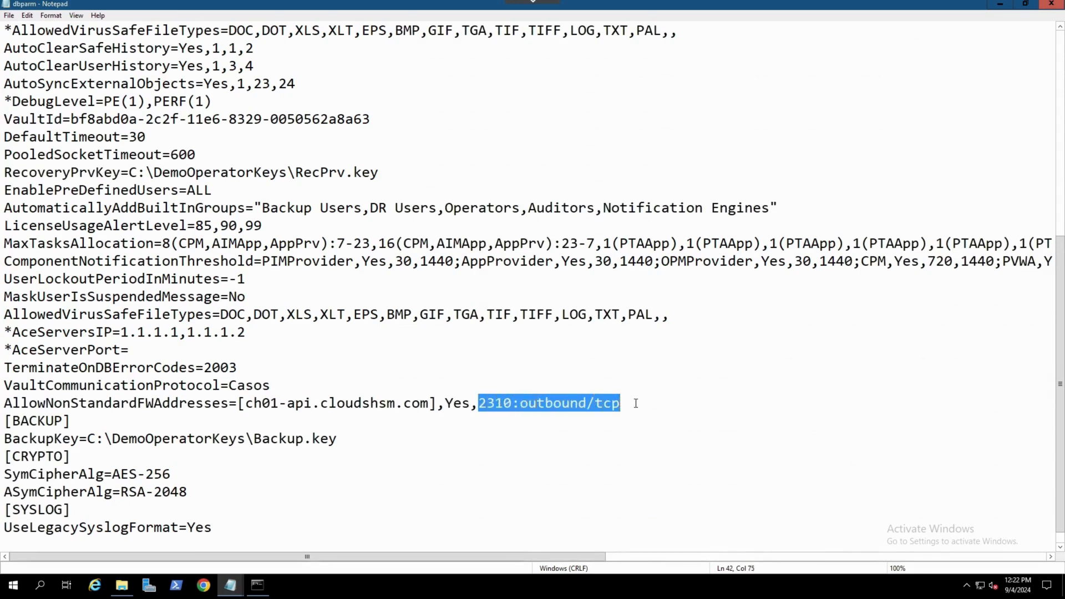
left_click(636, 403)
key("Return")
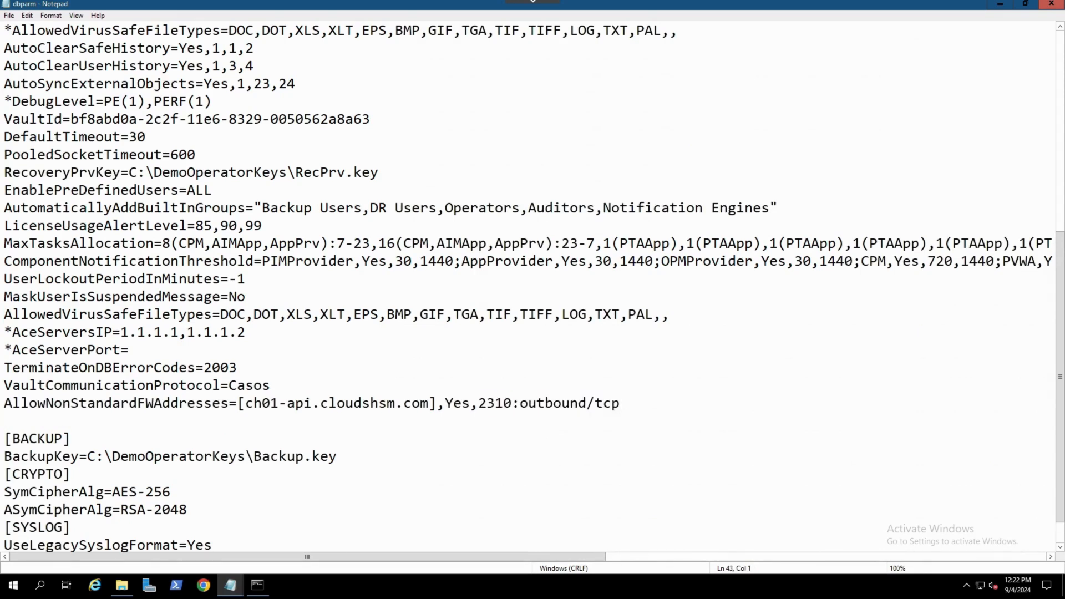
Add a second AllowNonStandardFWAddresses line for ch02-api.cloudshsm.com on 2310:outbound/tcp
type("AllowNonStandardFWAddresses=[ch01-api.cloudshsm.com],Yes,2310:outbound/tcp")
left_click(280, 421)
key("BackSpace")
type("2")
key("End")
key("Return")
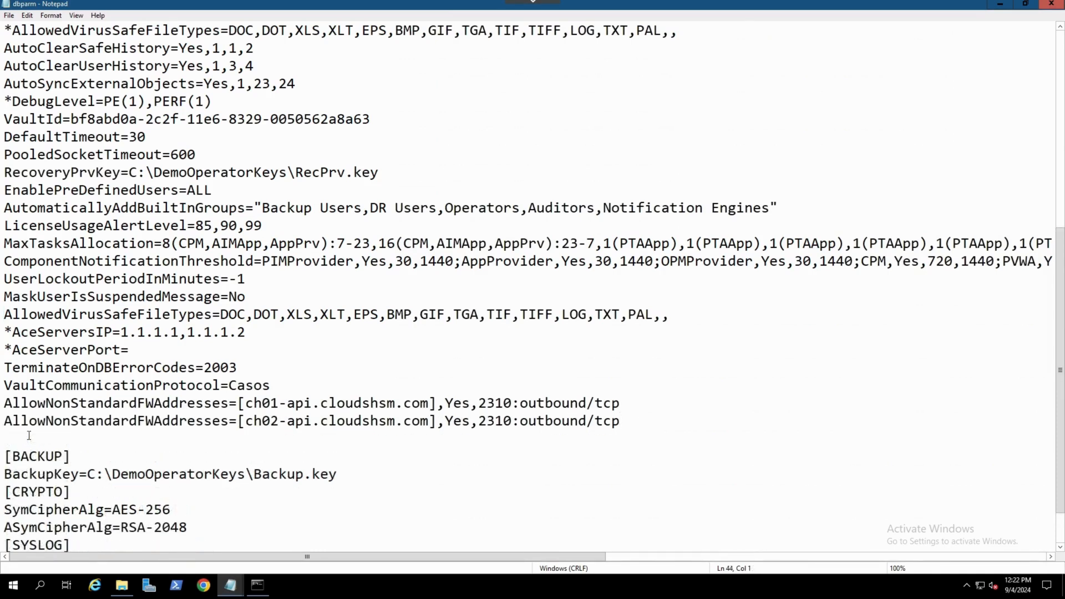
Add PKCS11ProviderPath=C:\Program Files\Securosys\Primus P11\primusP11.dll and save dbparm
type("PKCS11ProviderPath=C:\\Program Files\\Securosys\\Primus P11\\primusP11.dll")
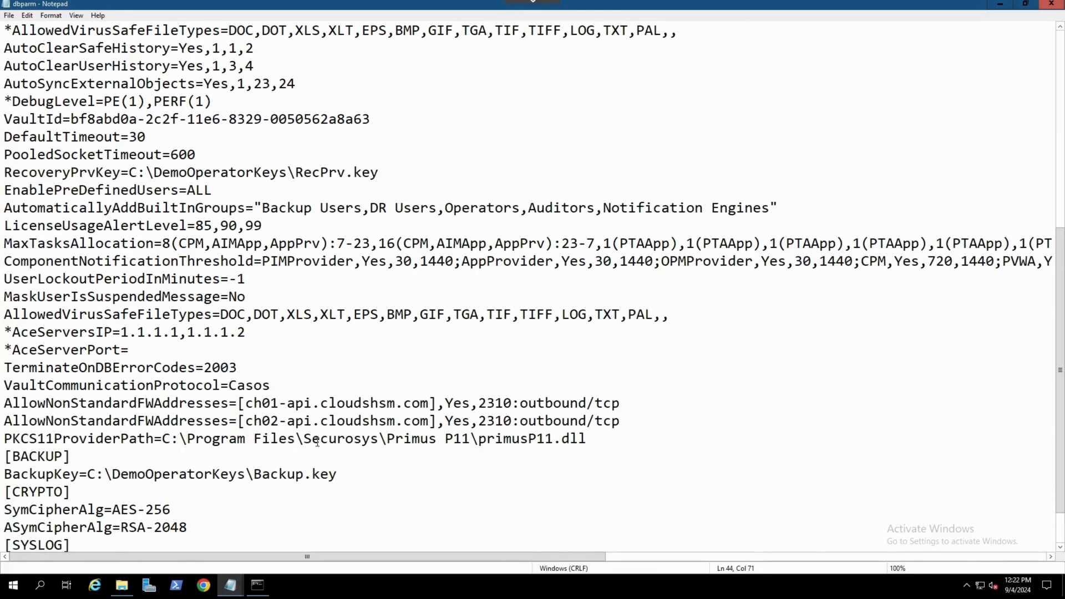
left_click_drag(313, 440, 380, 439)
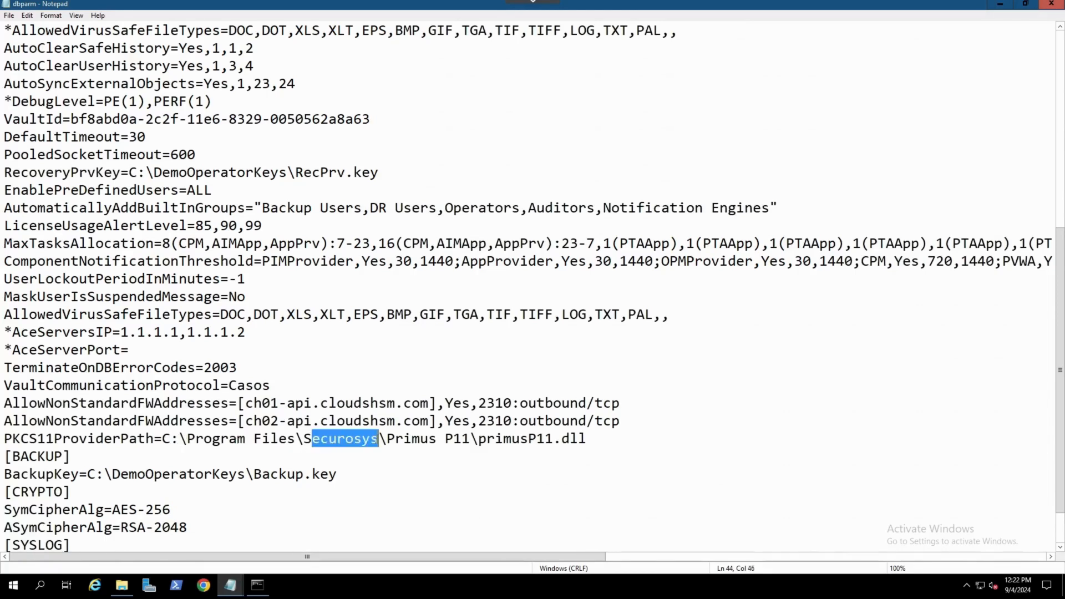
left_click_drag(479, 439, 586, 440)
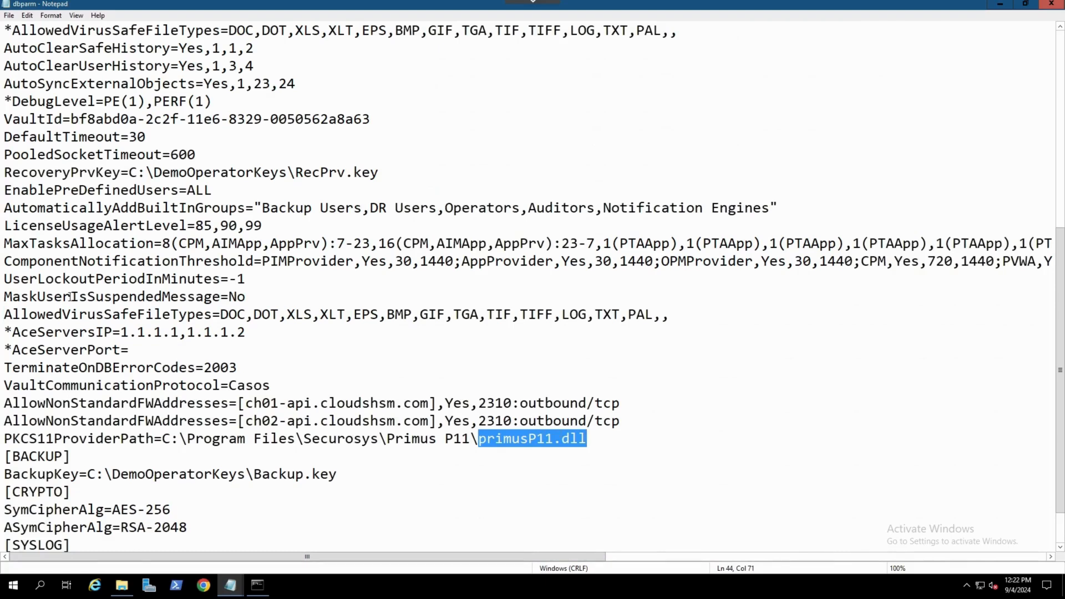
left_click(9, 15)
mouse_move(27, 15)
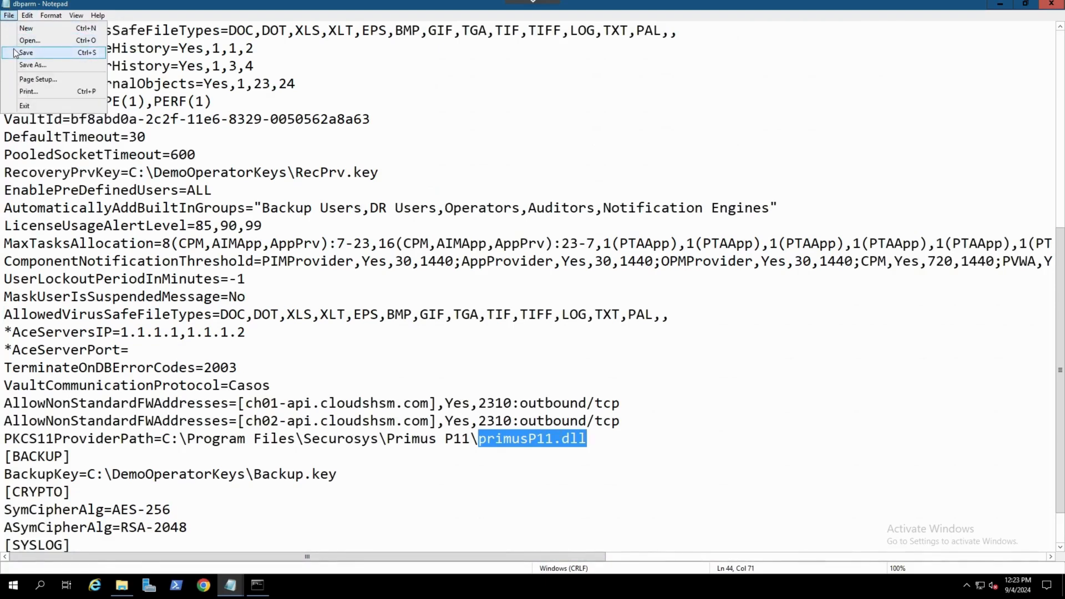
left_click(15, 53)
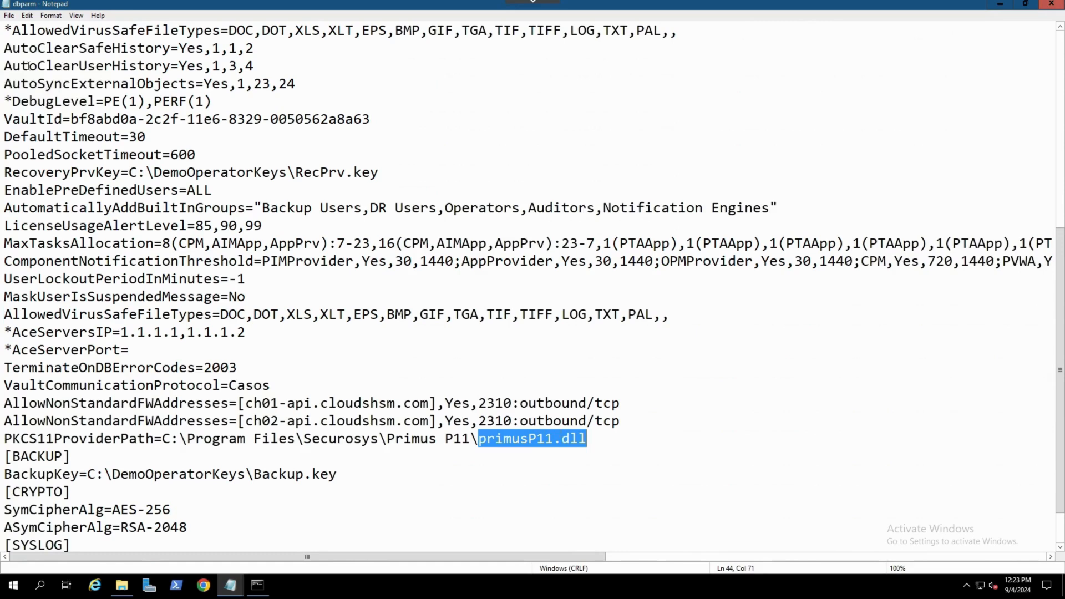
left_click(94, 439)
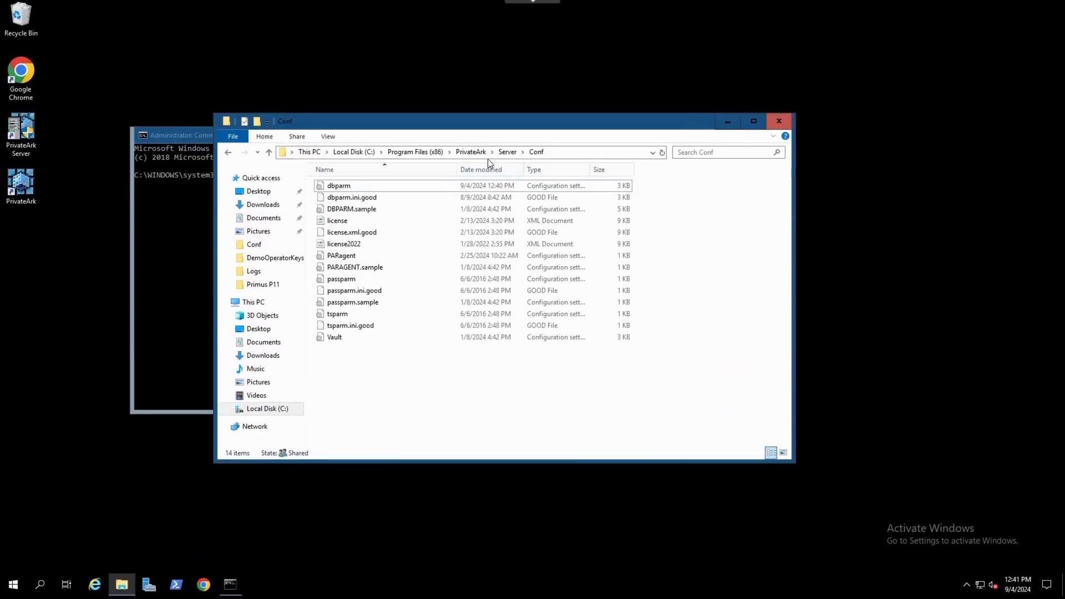
Copy the PrivateArk Server folder path and change the command prompt's directory to C:\Program Files (x86)\PrivateArk\Server
left_click(508, 152)
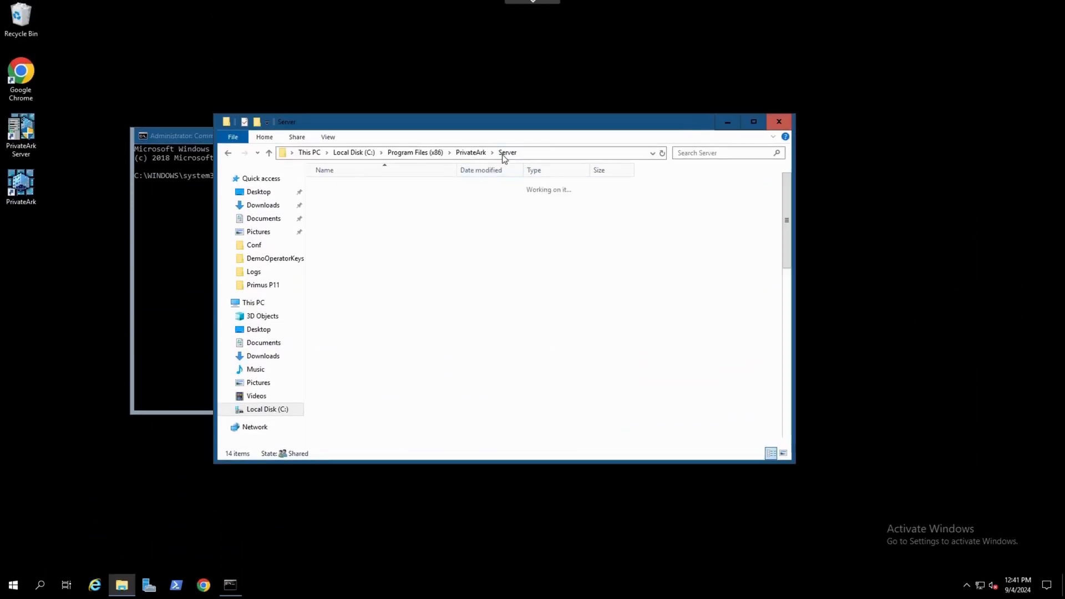
scroll(399, 322, "down", 2)
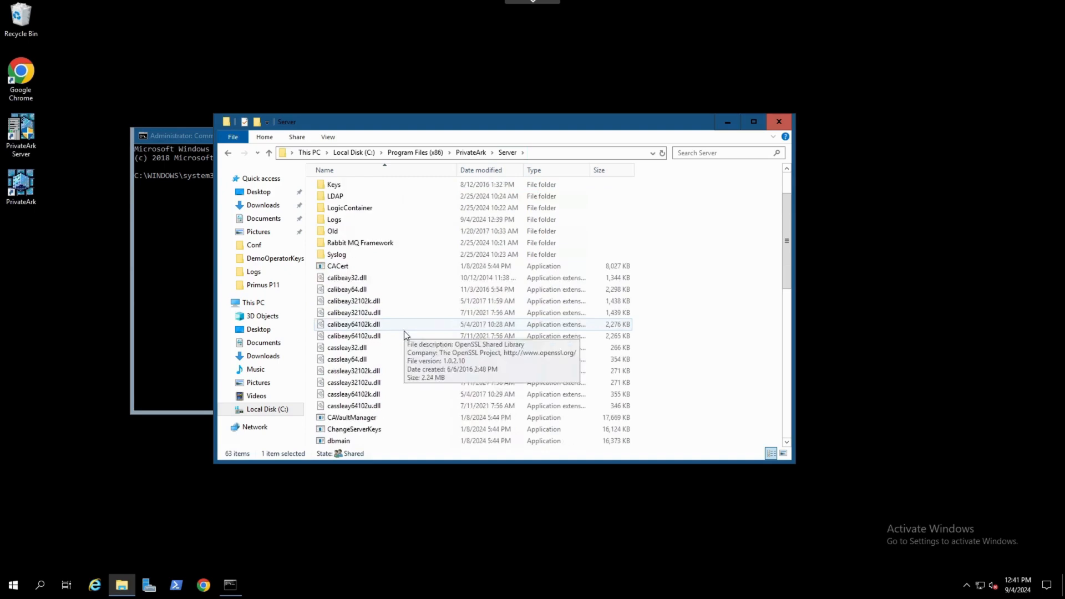
left_click(536, 153)
right_click(536, 153)
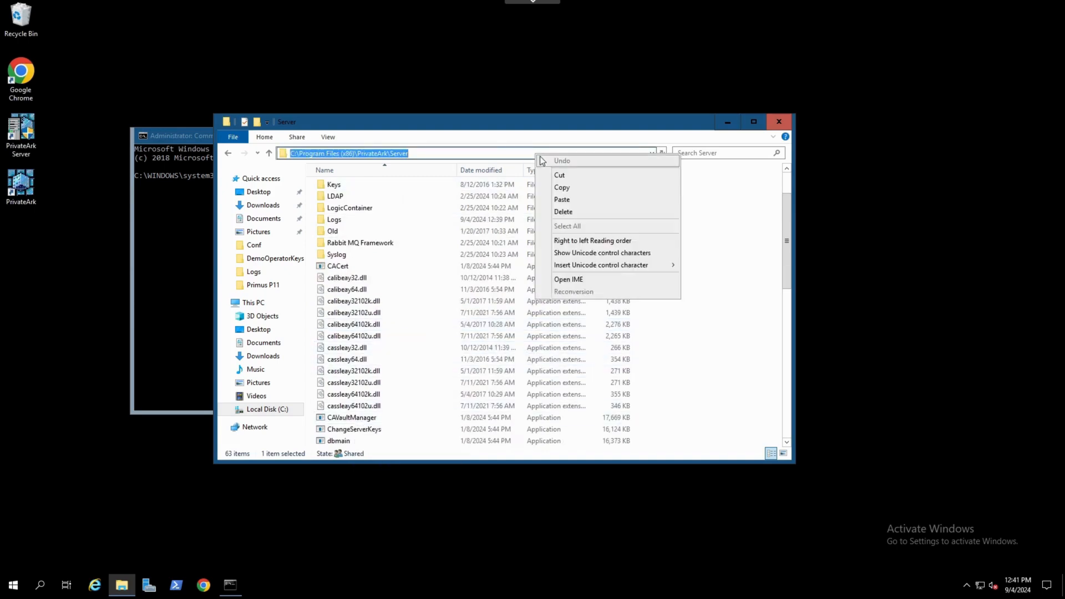
left_click(561, 189)
left_click(246, 218)
type("cd")
key("ctrl+v")
key("Return")
Run CAVaultManager.exe SecureSecretFiles /SecretType HSM /Secret with the pasted HSM secret
type("CAVaultManager.exe")
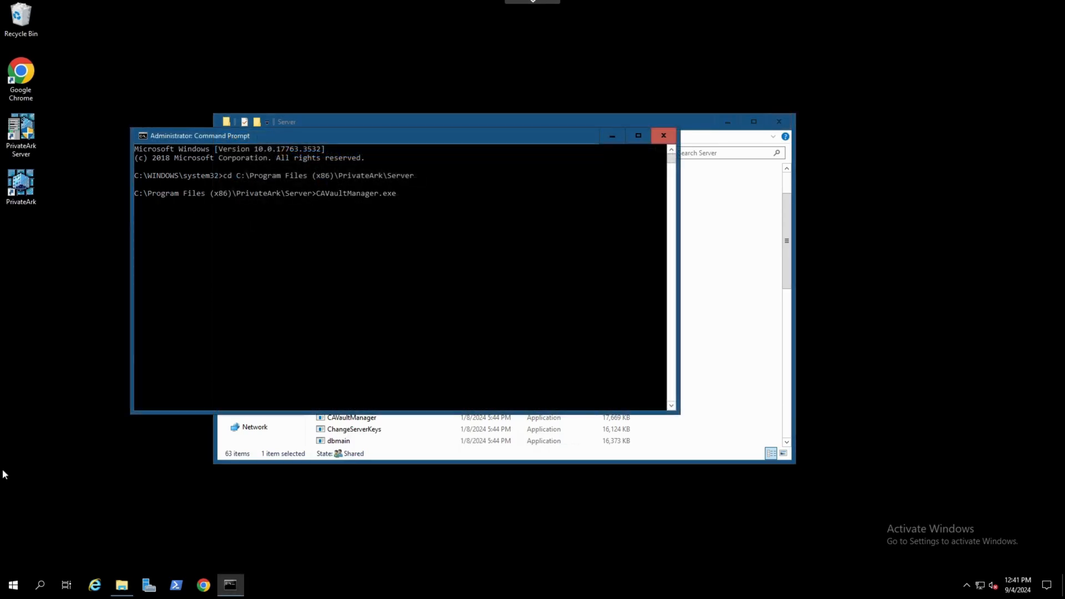
type(" SecureSecretFiles /SecretType HSM /Secret")
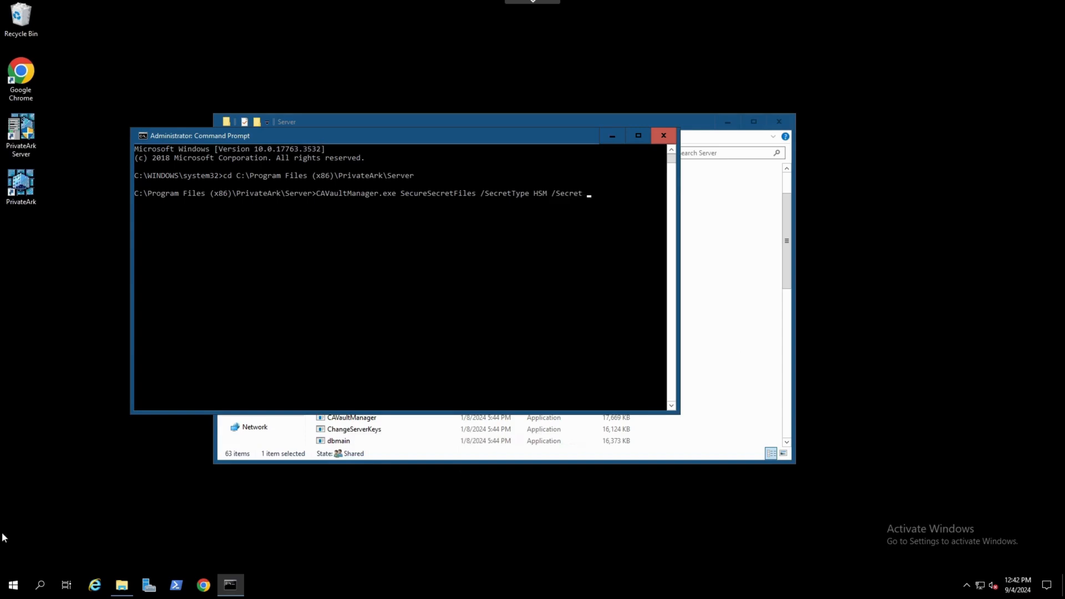
key("ctrl+v")
key("Return")
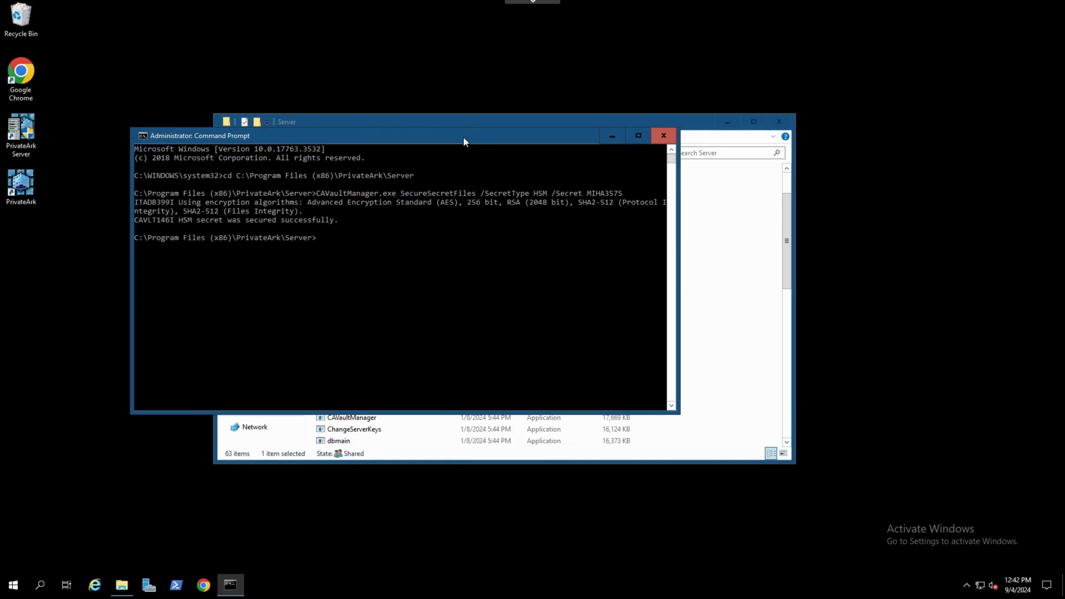
Stop the Vault server using a normal shutdown
left_click_drag(342, 220, 135, 221)
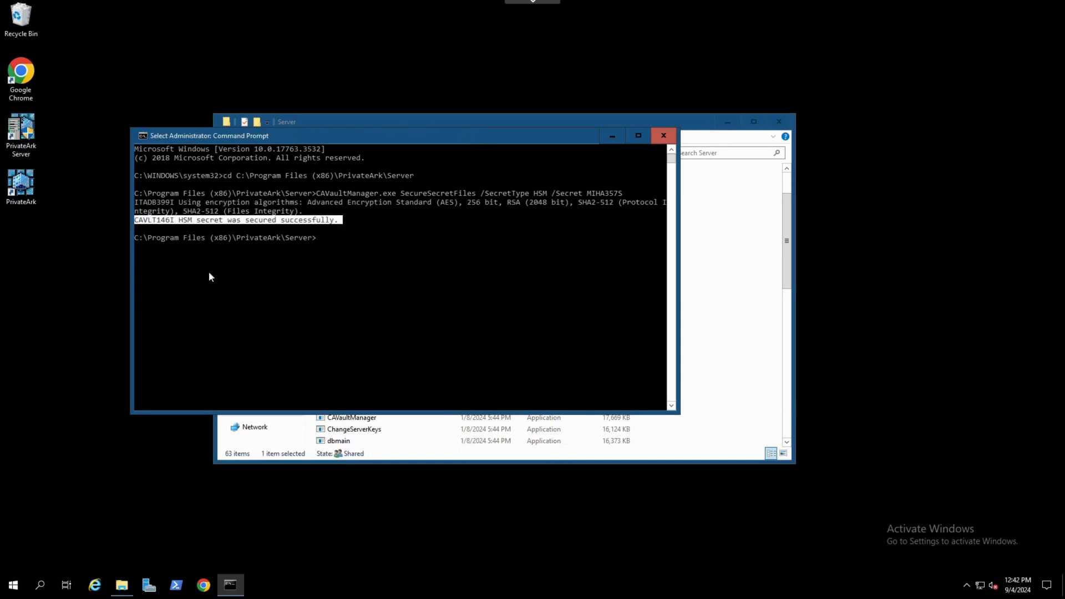
left_click(734, 123)
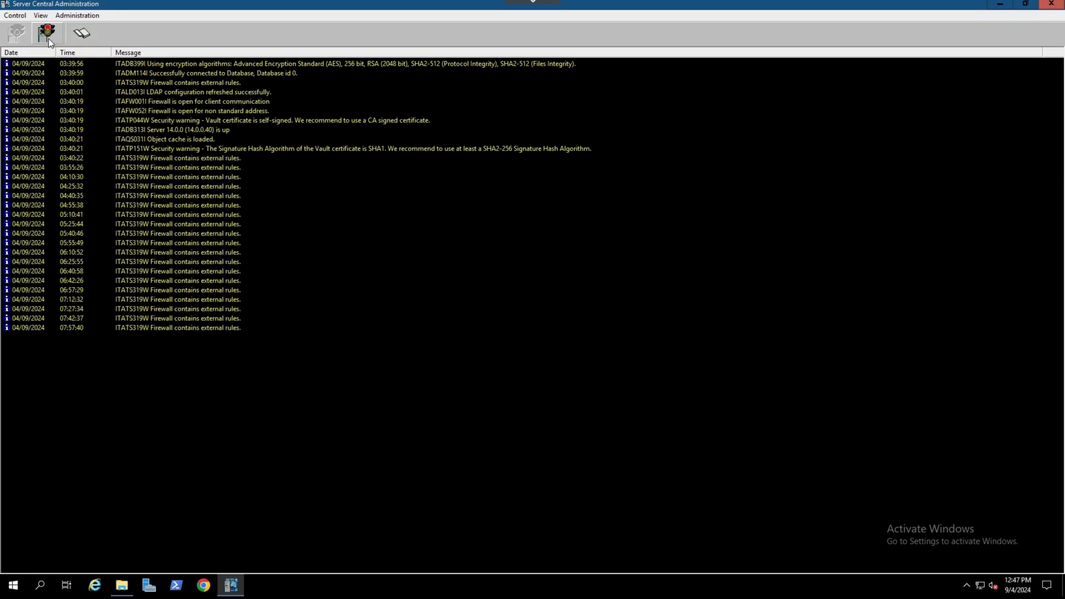
left_click(48, 38)
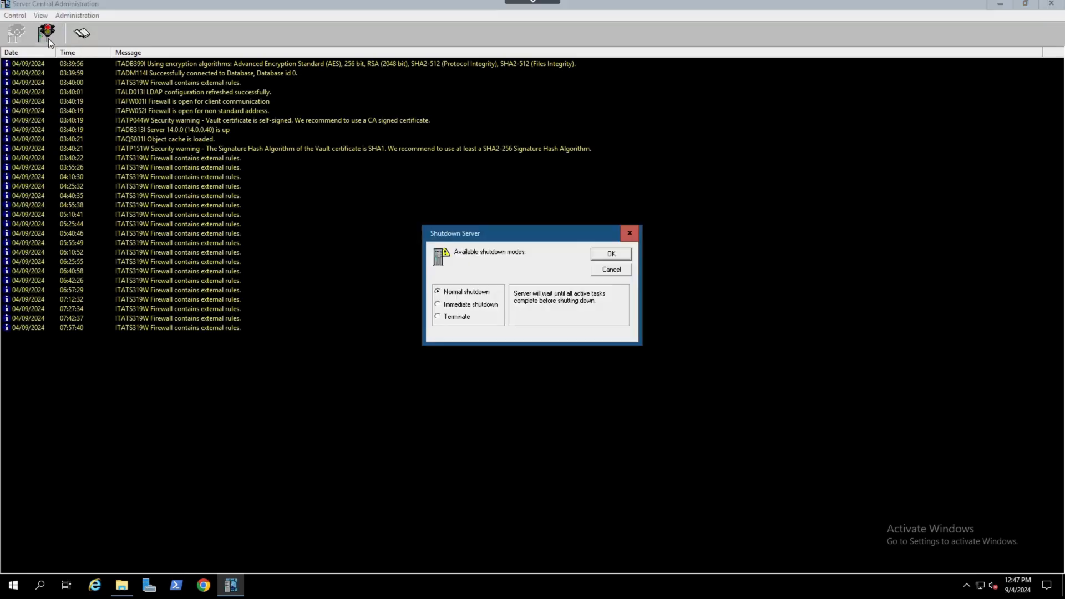
left_click(601, 258)
left_click(561, 331)
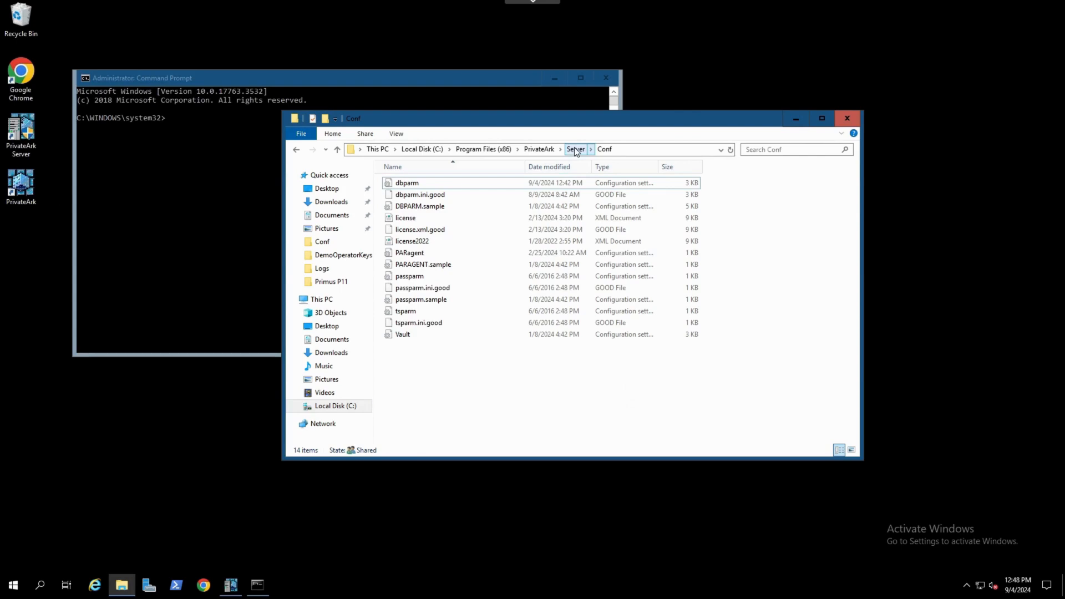
Copy the PrivateArk Server folder path and change the command prompt's directory to C:\Program Files (x86)\PrivateArk\Server
left_click(576, 149)
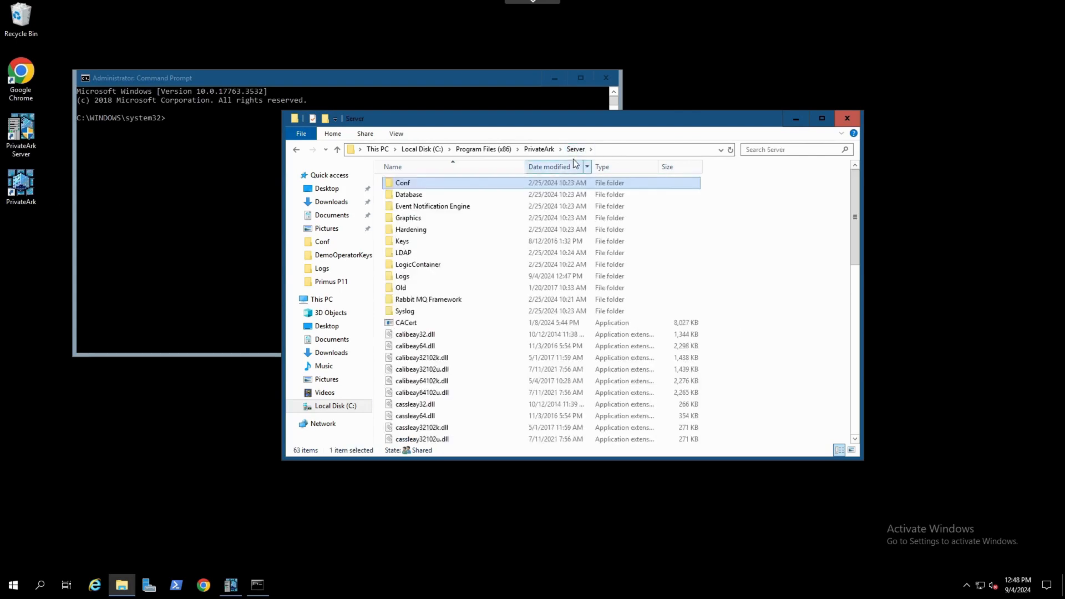
left_click(609, 150)
right_click(598, 149)
left_click(628, 182)
left_click(347, 119)
type("cd")
key("ctrl+v")
key("Return")
Run CAVaultManager.exe GenerateKeyOnHSM /ServerKey to generate the server key on the HSM
type("CAVaultManager.exe GenerateKeyOnHSM")
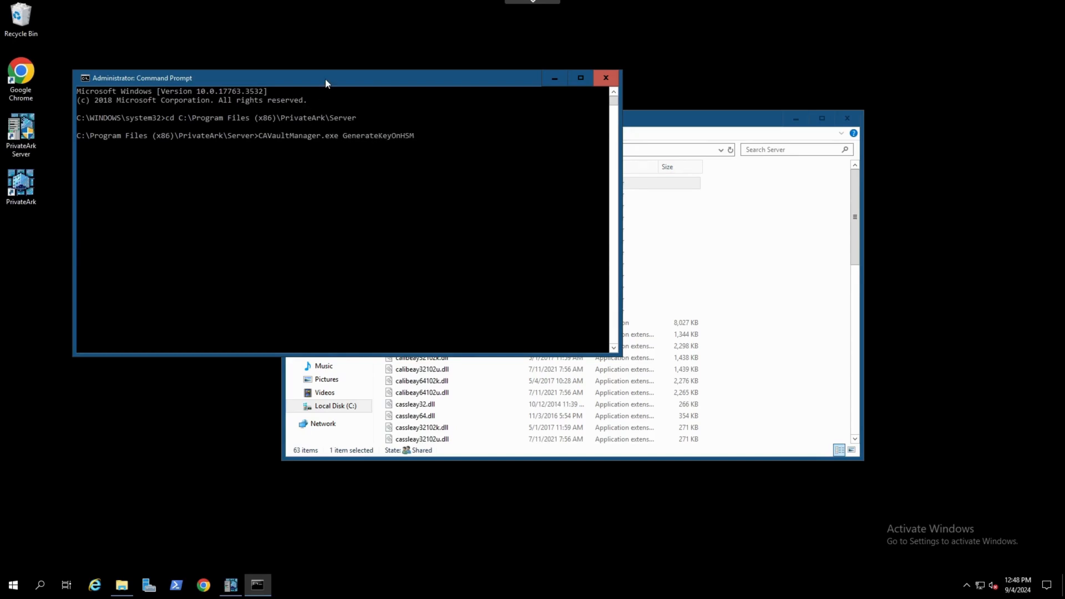
type(" /ServerKey")
key("Return")
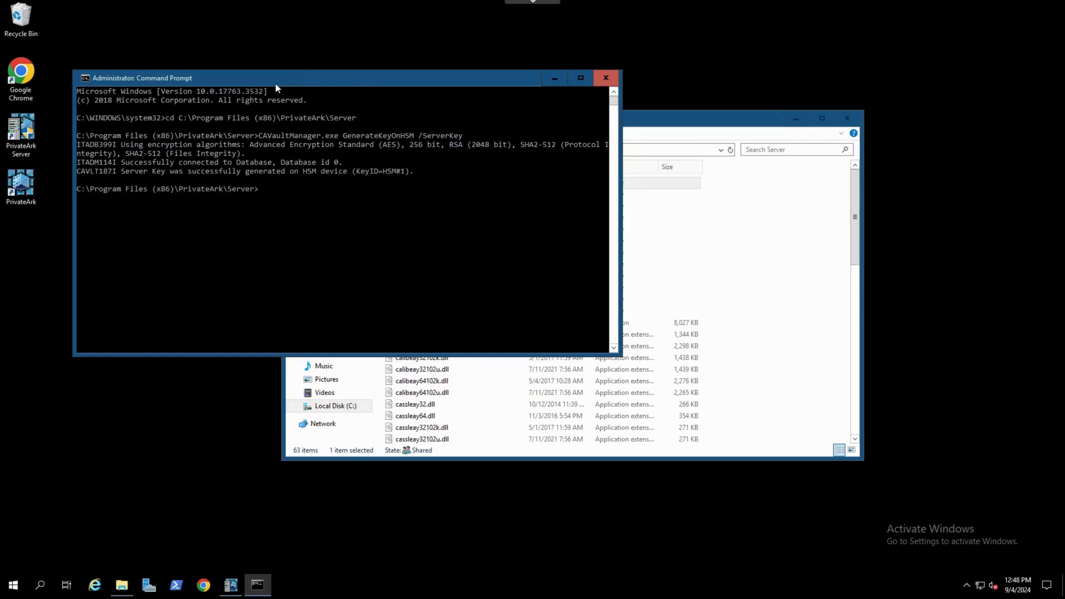
Open dbparm from the Conf folder and review its key file paths such as RecoveryPrvKey
left_click_drag(303, 172, 414, 172)
left_click(381, 174)
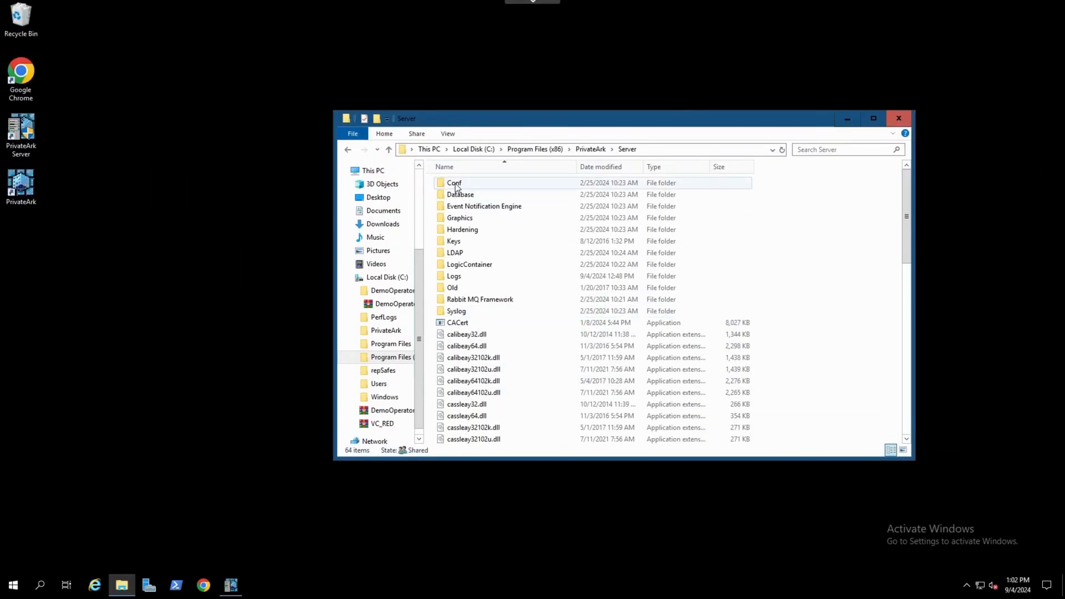
double_click(456, 188)
double_click(469, 185)
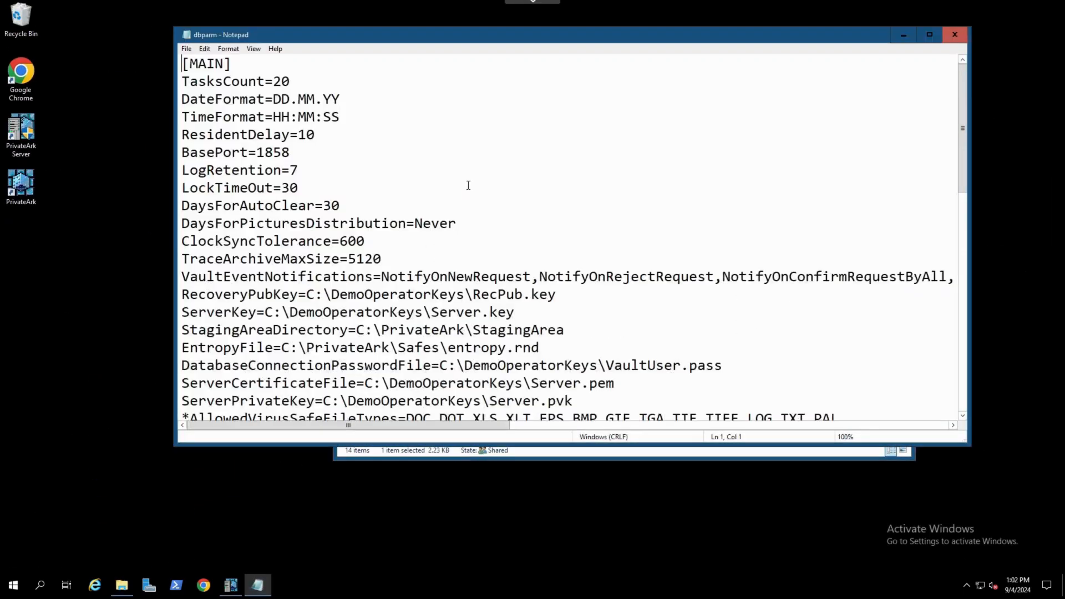
left_click(930, 34)
scroll(188, 427, "down", 4)
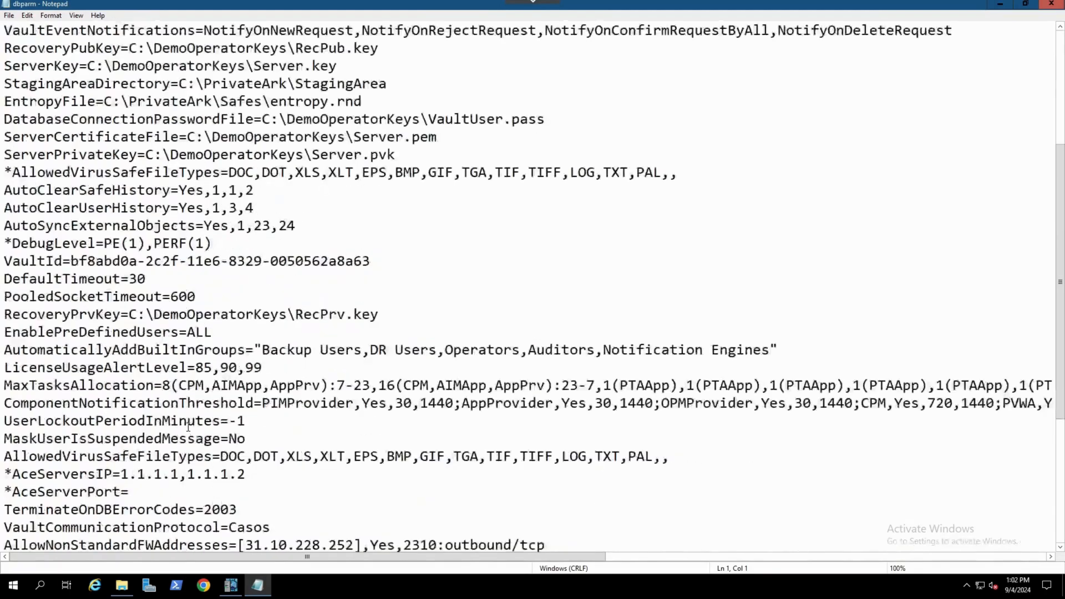
scroll(188, 427, "down", 1)
left_click_drag(5, 261, 372, 269)
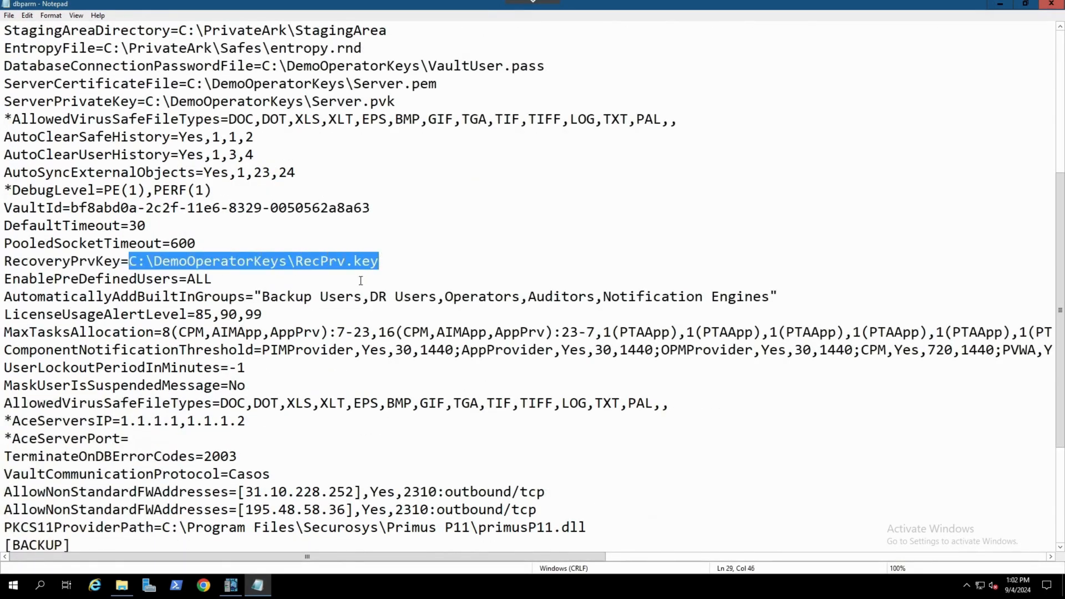
Browse the C:\DemoOperatorKeys folder to check the key and password files
left_click(122, 585)
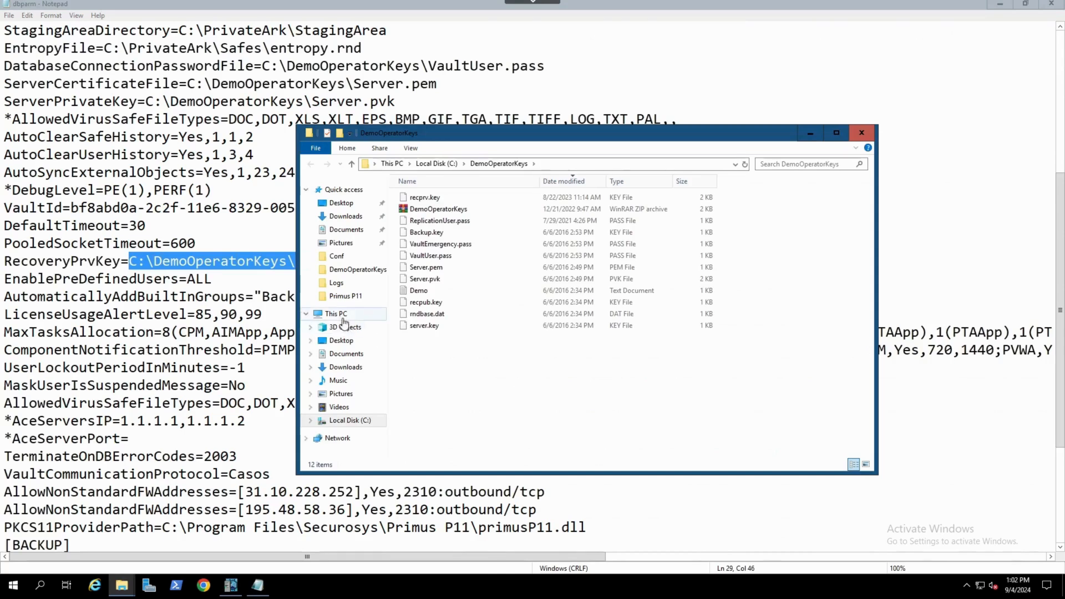
left_click(505, 163)
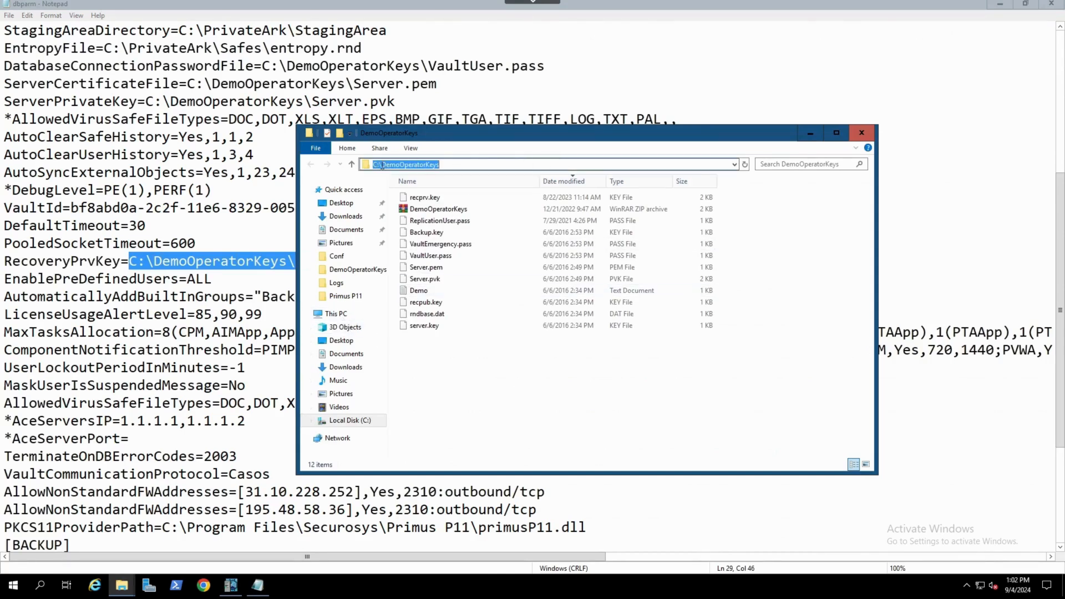
left_click(463, 388)
left_click(432, 199)
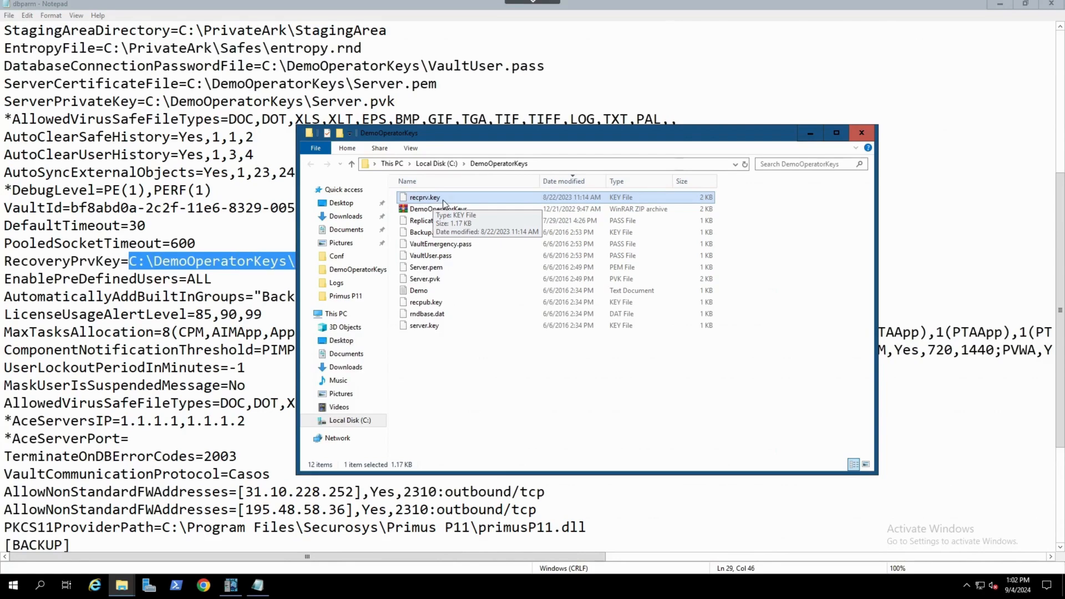
left_click(480, 377)
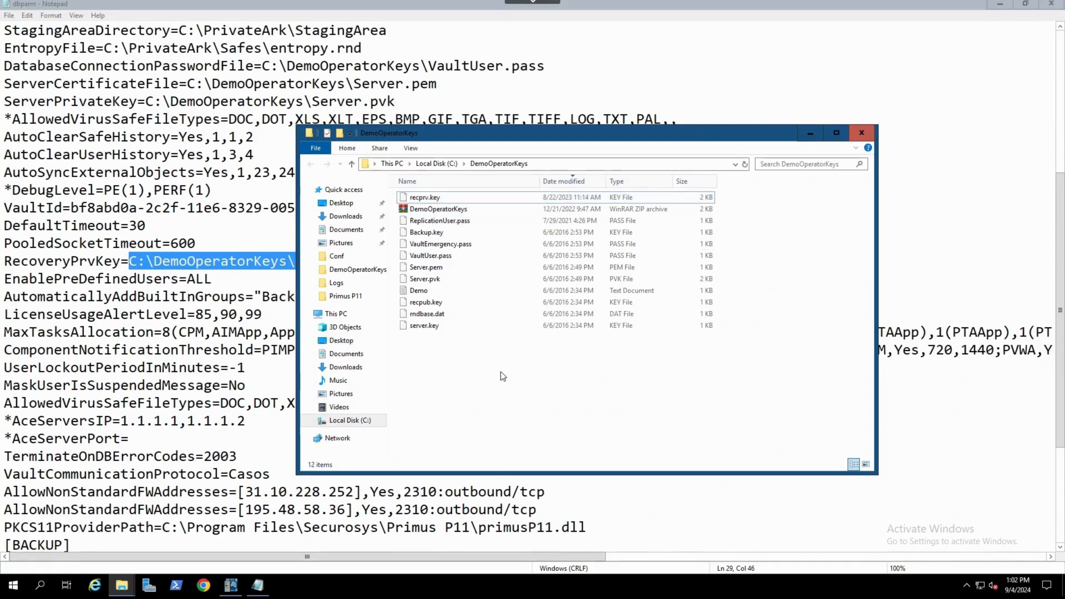
left_click(197, 263)
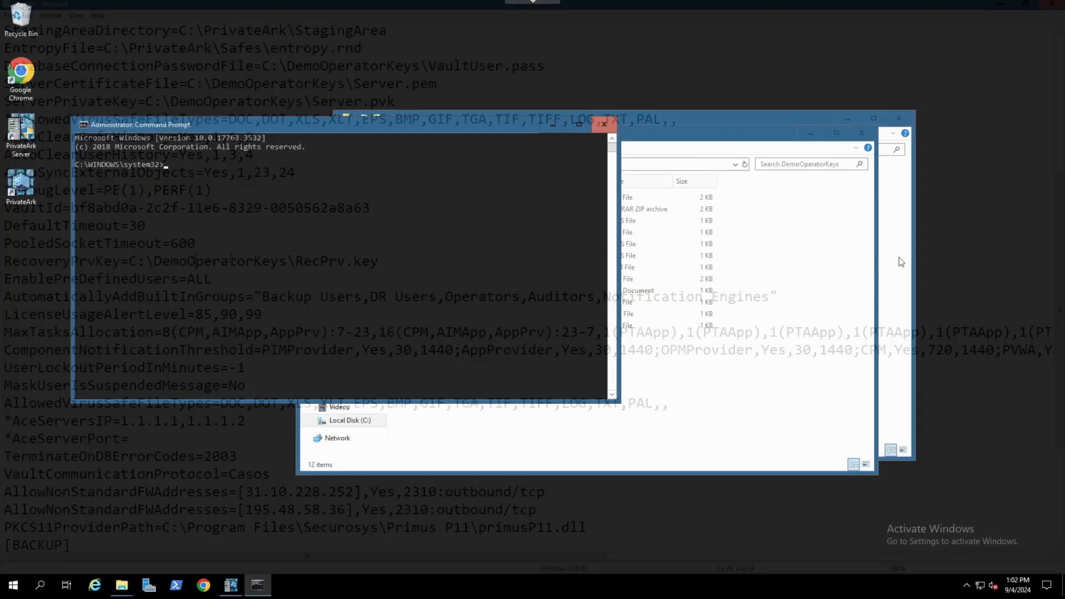
left_click(774, 340)
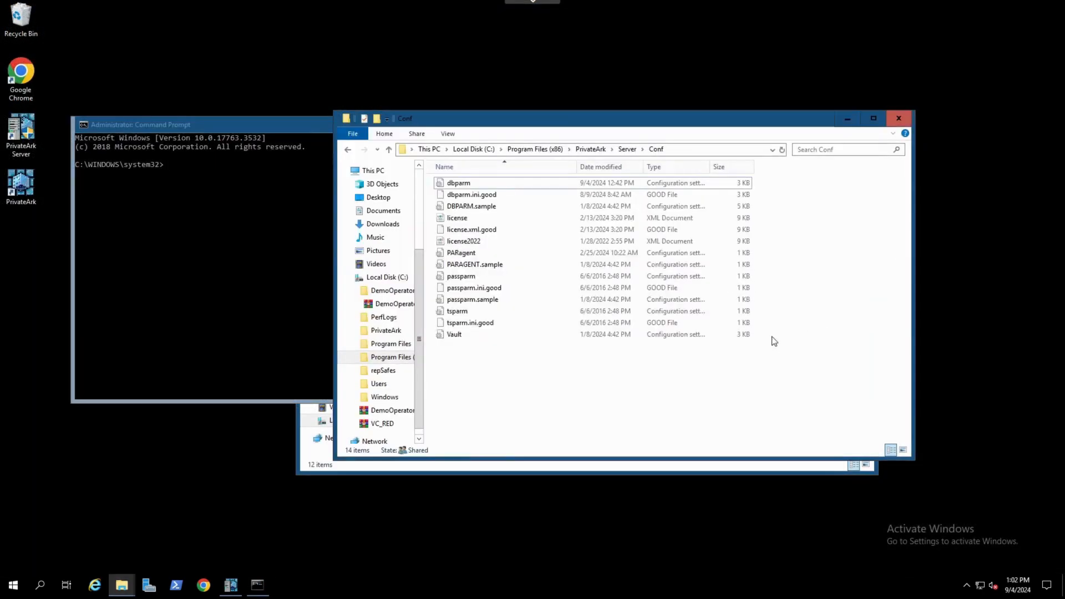
Copy the Server folder path and change the command prompt's directory to C:\Program Files (x86)\PrivateArk\Server
left_click(627, 149)
left_click(666, 150)
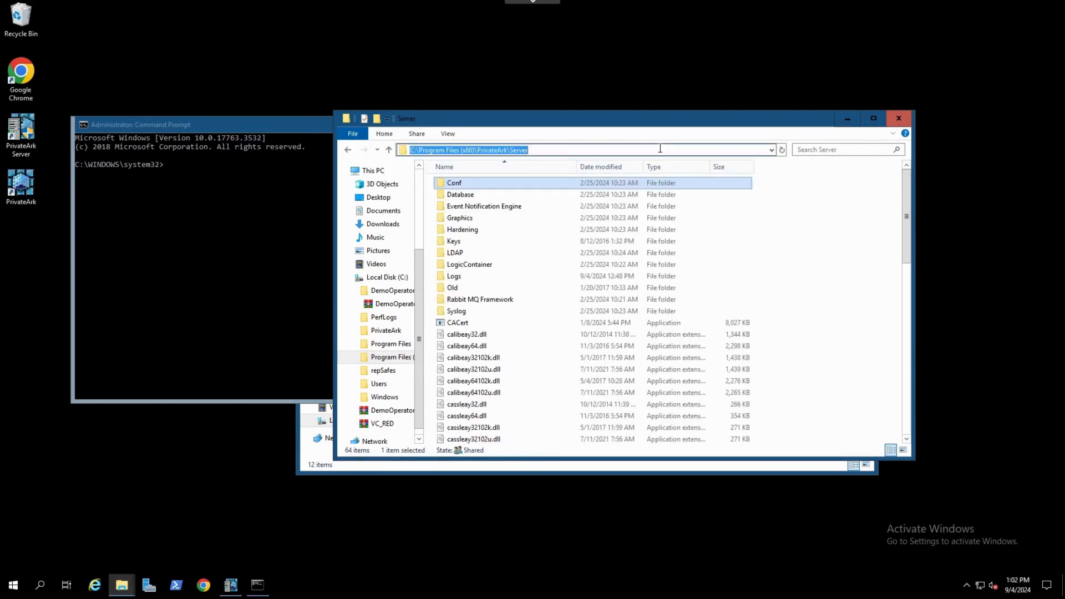
left_click(809, 350)
scroll(565, 359, "down", 4)
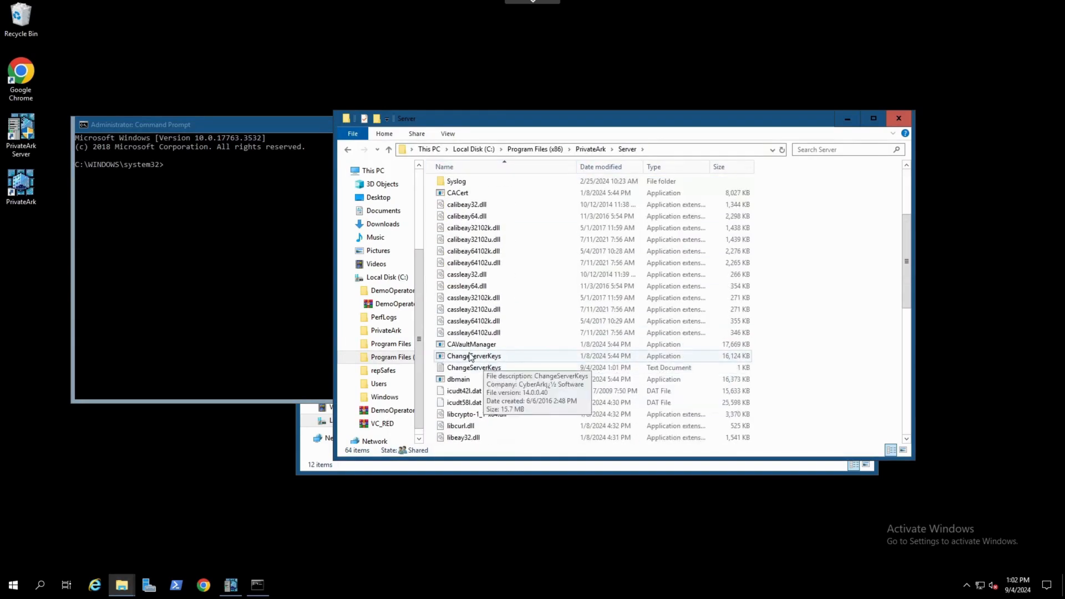
left_click(499, 150)
key("ctrl+c")
right_click(499, 149)
left_click(516, 178)
left_click(297, 139)
type("cd")
right_click(265, 159)
key("Return")
left_click(832, 251)
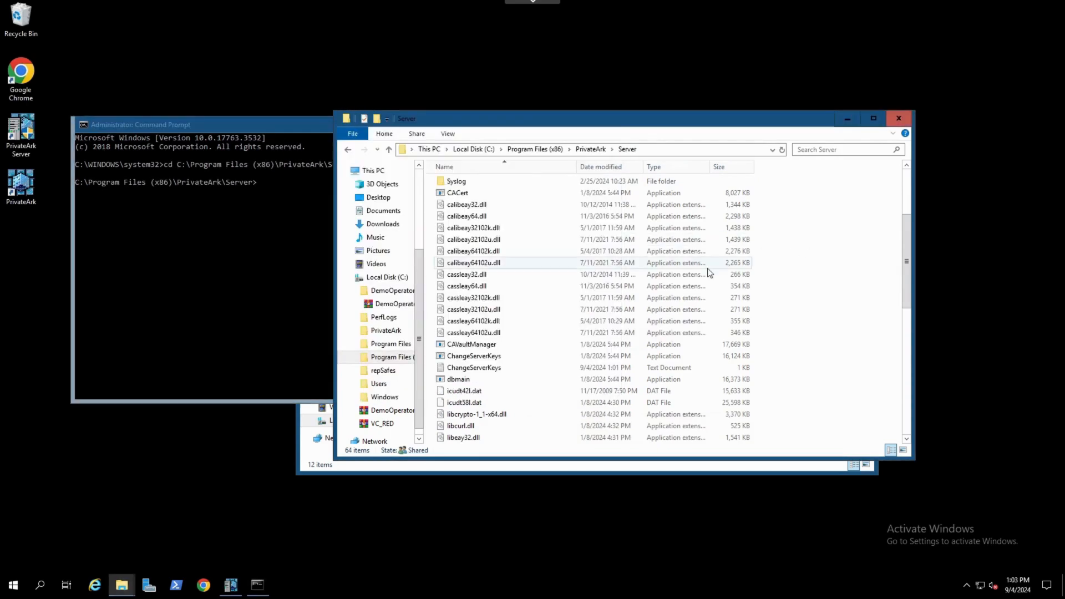
Run ChangeServerKeys.exe C:\DemoOperatorKeys C:\DemoOperatorKeys\VaultEmergency.pass HSM#1
scroll(613, 312, "up", 4)
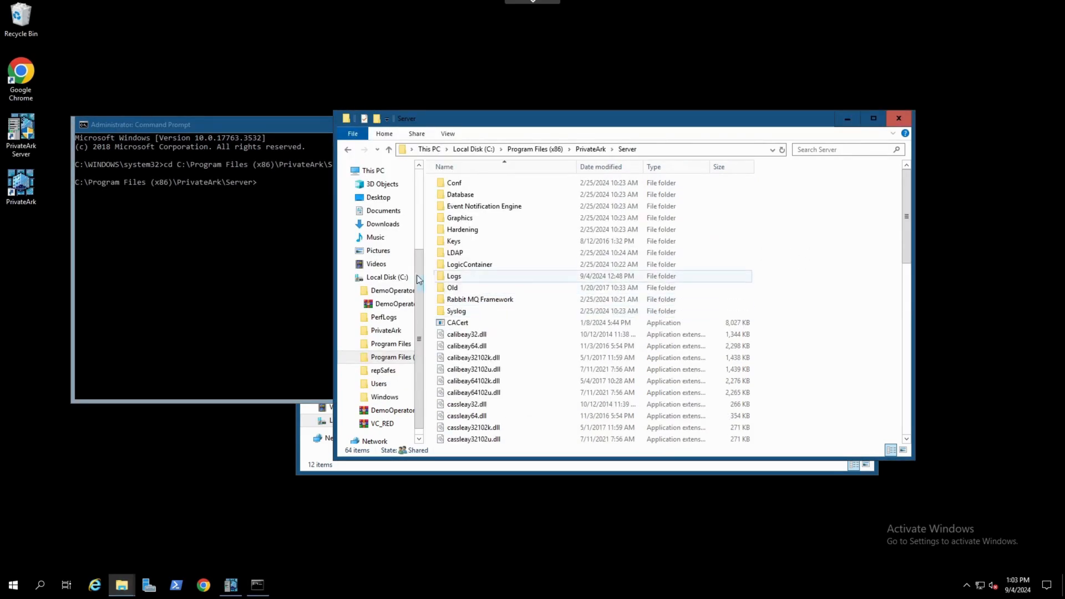
left_click(279, 124)
type("ChangeServerKeys.exe")
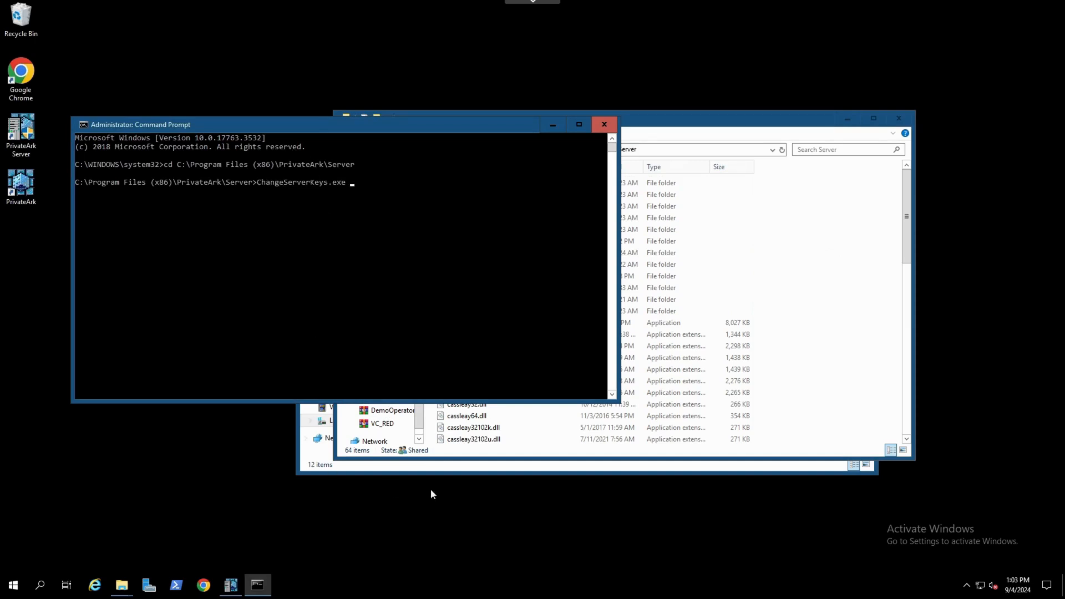
left_click(899, 118)
left_click(731, 138)
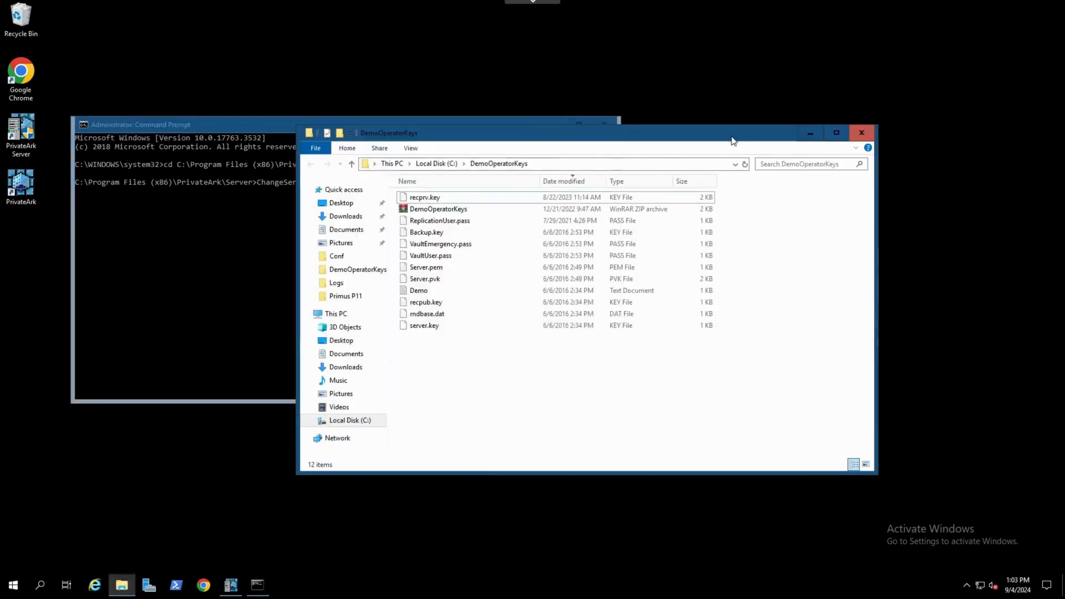
left_click(541, 164)
right_click(538, 165)
left_click(570, 198)
left_click(278, 189)
right_click(349, 180)
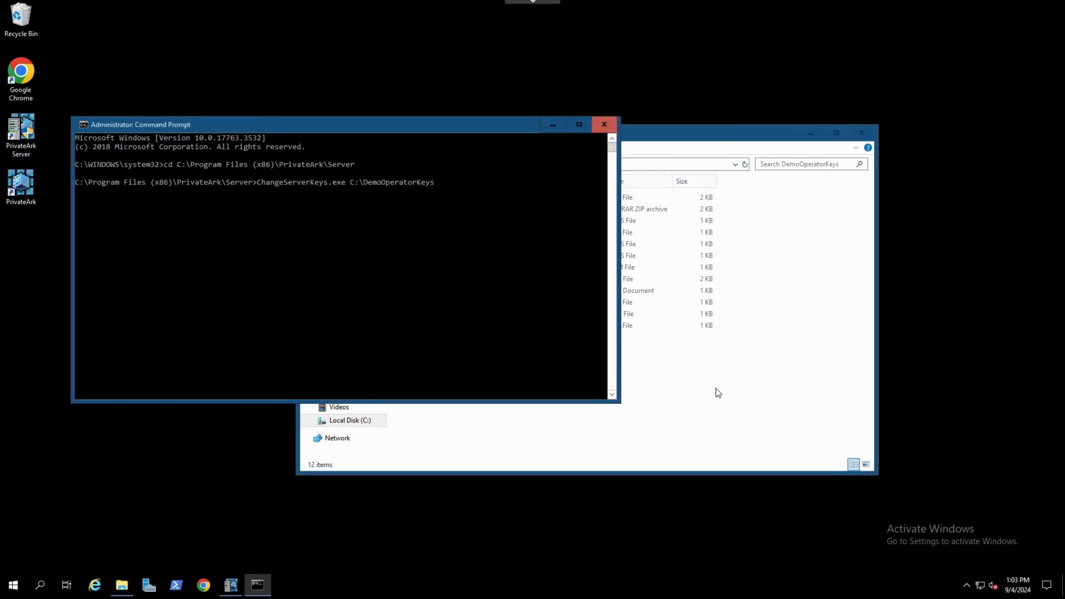
left_click(692, 370)
left_click(248, 138)
right_click(384, 198)
type("\\Vaul")
key("Tab")
type("HSM#1")
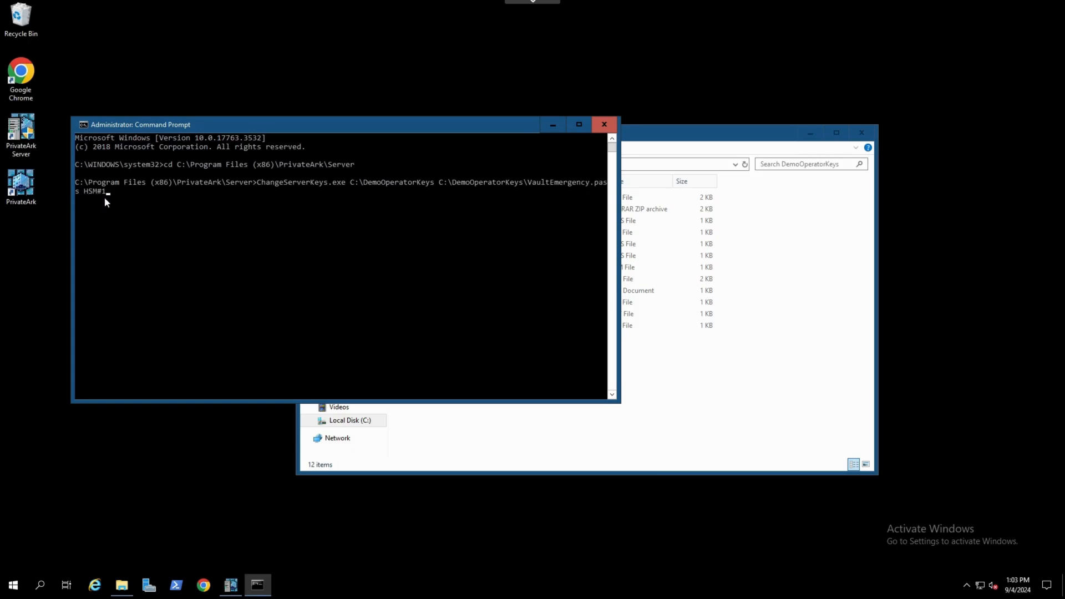
key("Return")
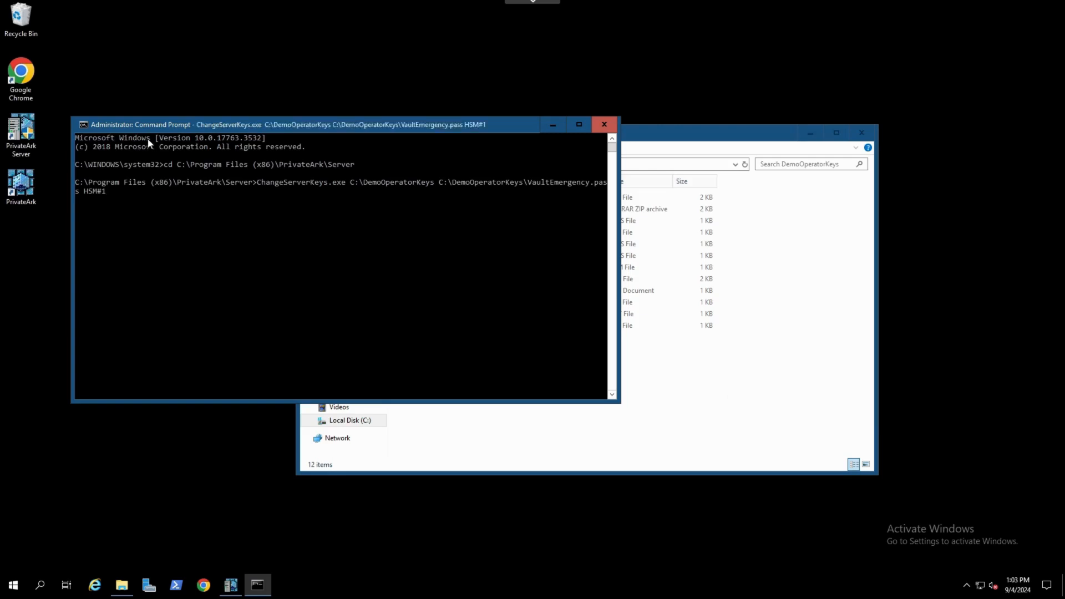
Confirm changing the server keys to the HSM with y
type("y")
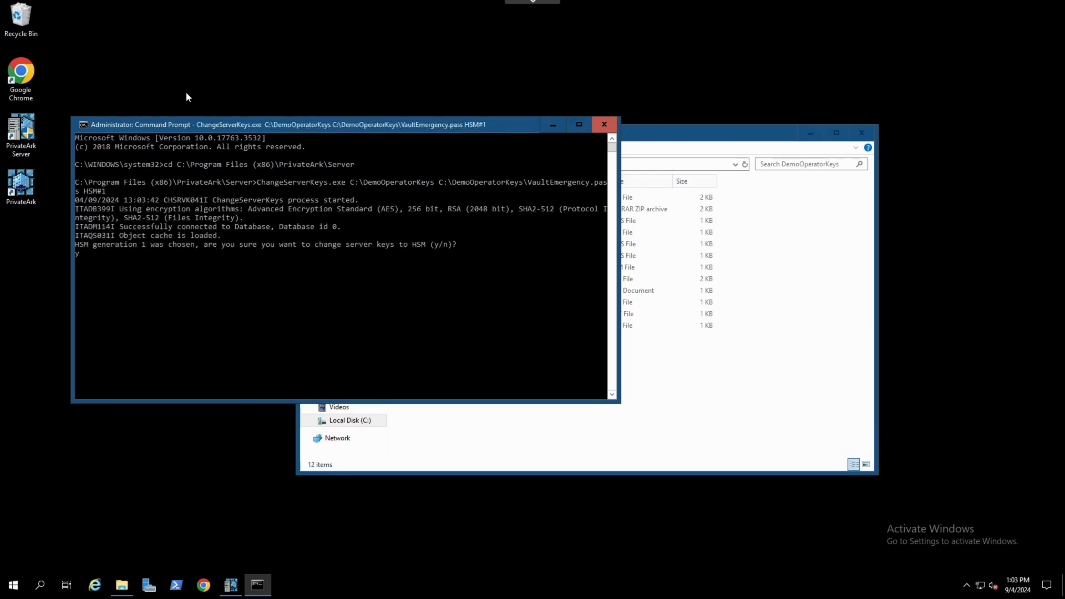
key("Return")
key("Return")
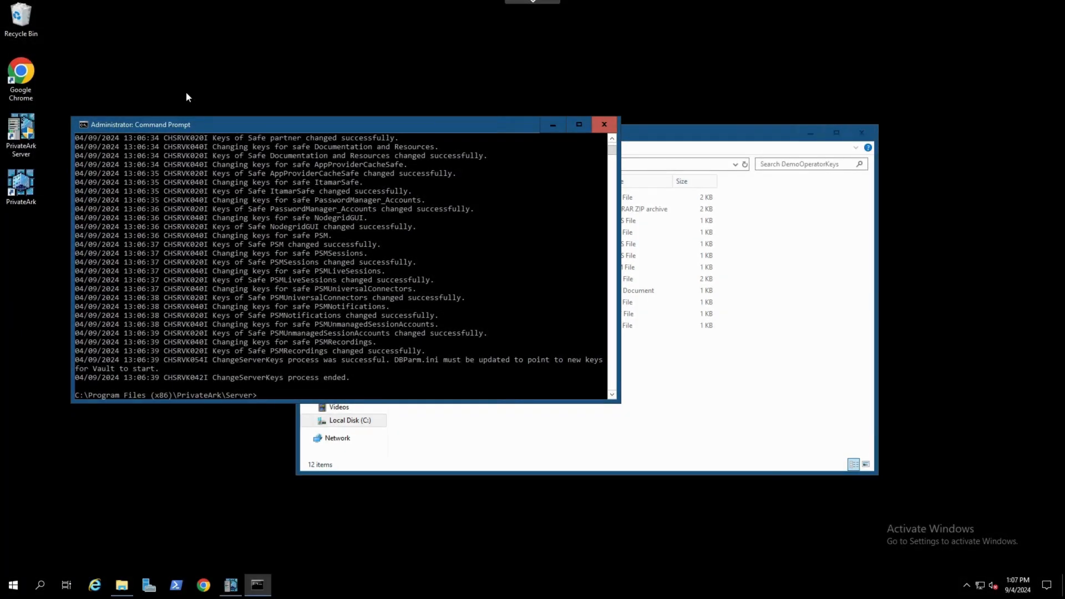
Open dbparm and replace the ServerKey value with HSM#1
left_click_drag(390, 360, 447, 365)
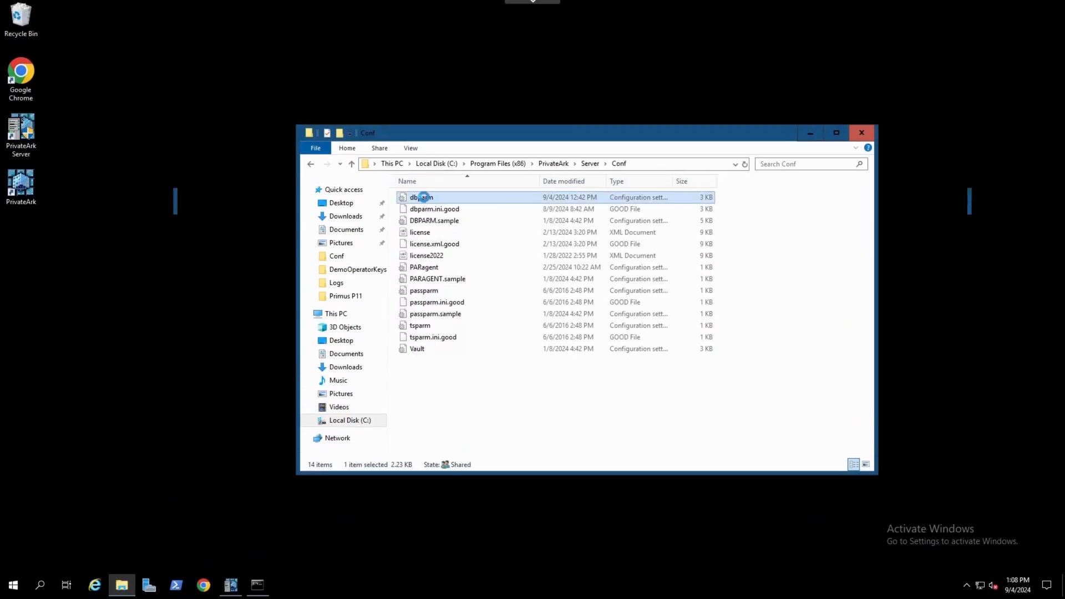
double_click(408, 200)
left_click(930, 35)
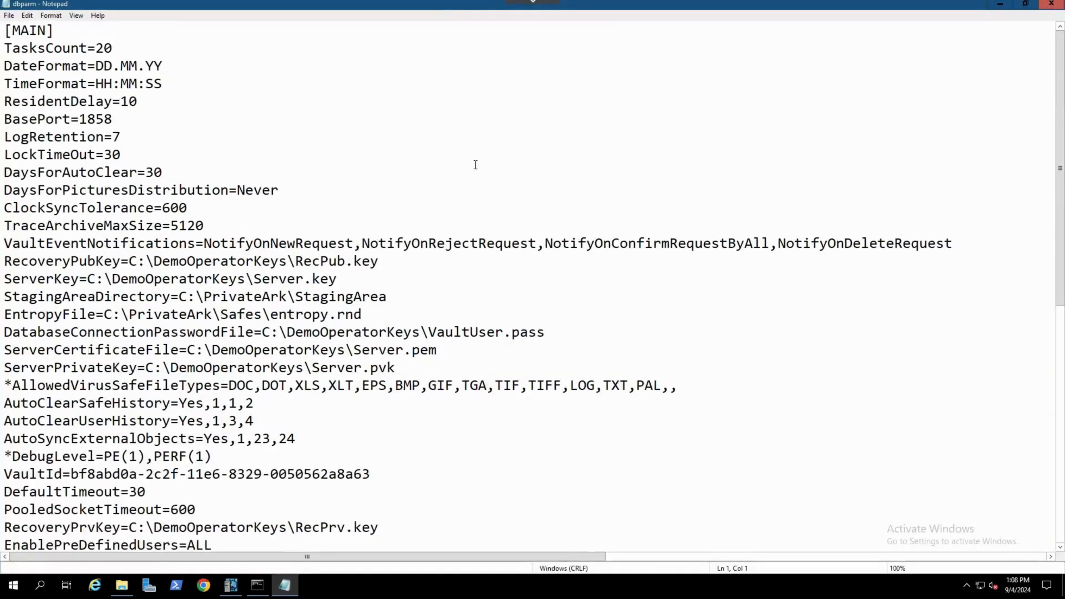
left_click_drag(76, 280, 8, 279)
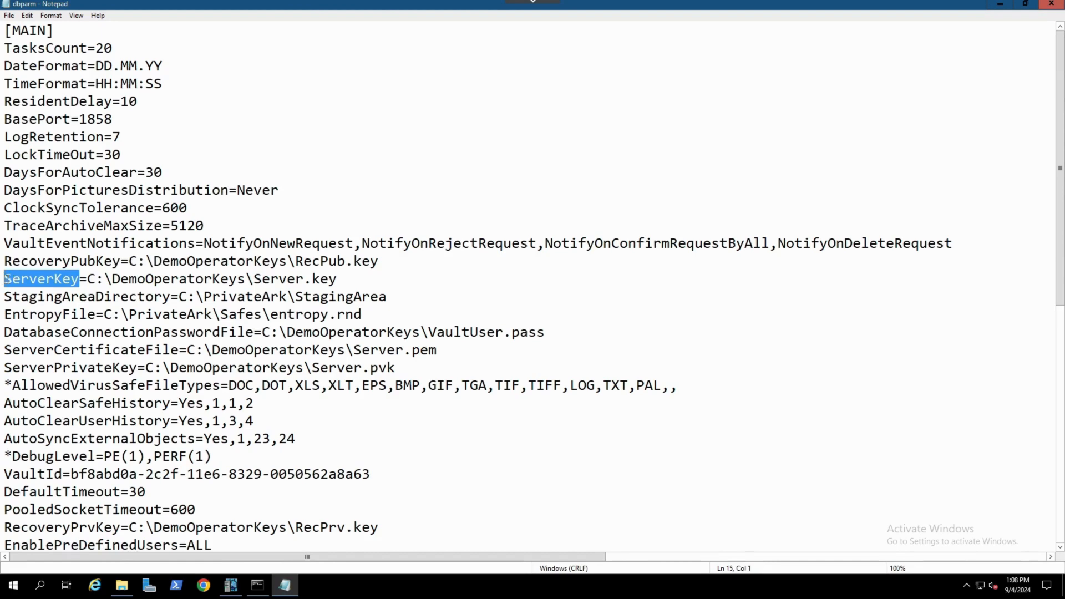
left_click_drag(89, 280, 340, 278)
key("BackSpace")
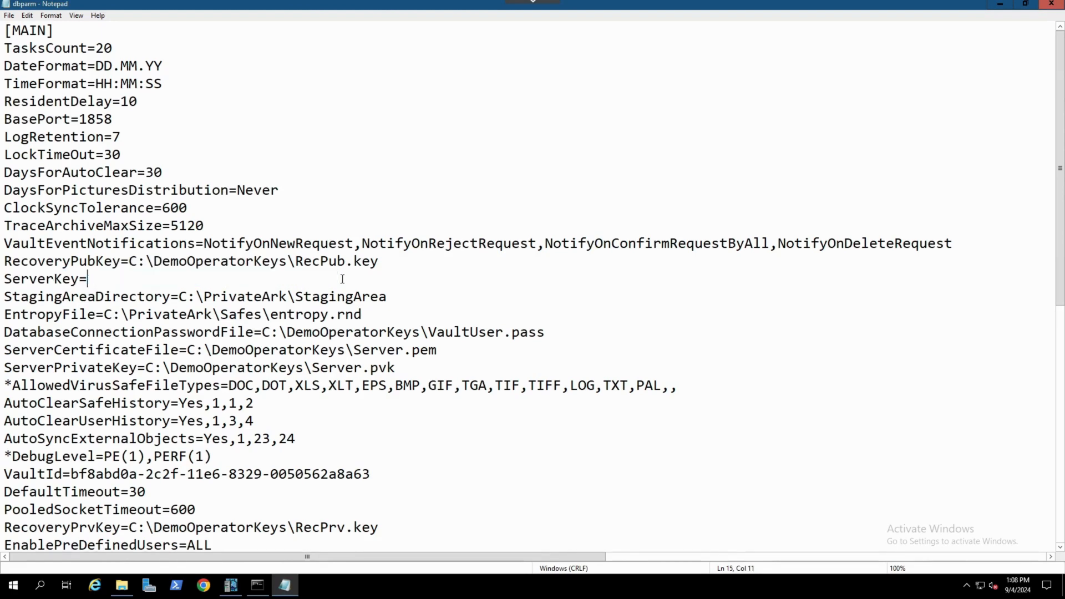
type("HSM#1")
Save and close dbparm, then start the Vault server
left_click(27, 15)
left_click(17, 50)
left_click(1052, 4)
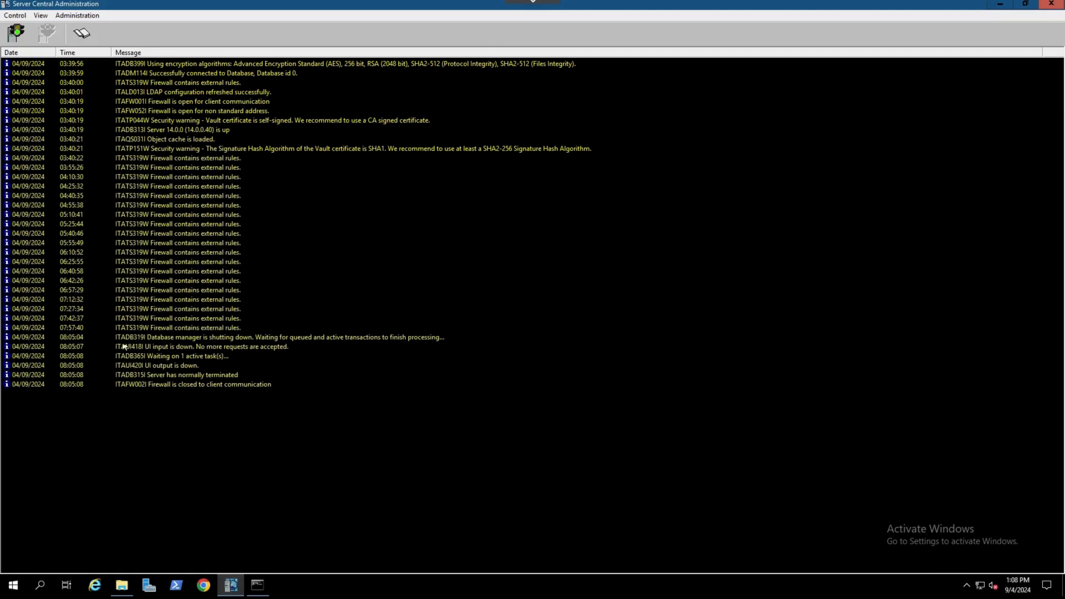
left_click(16, 34)
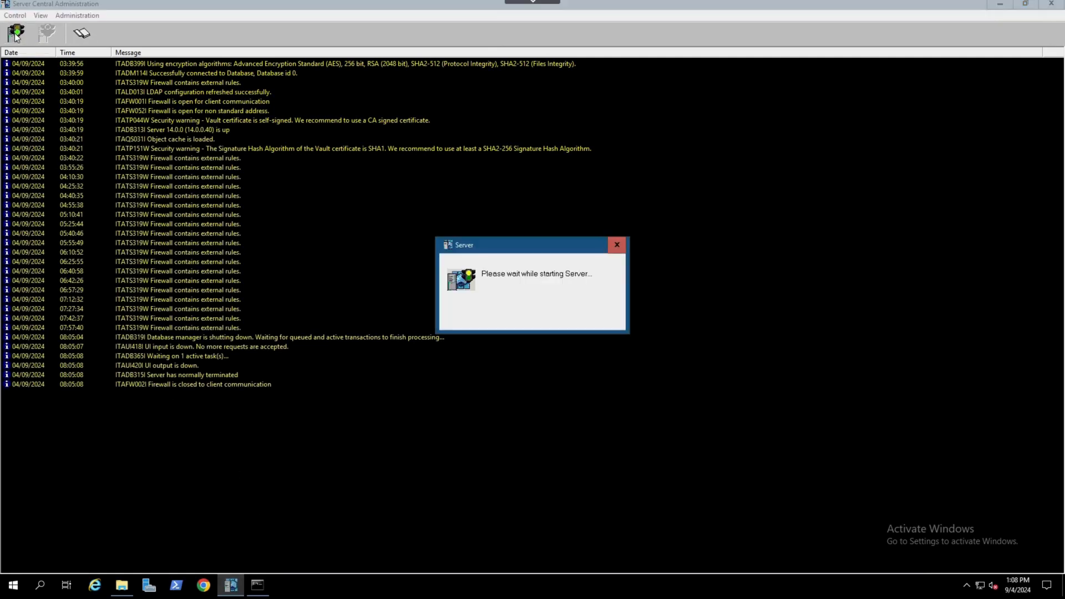